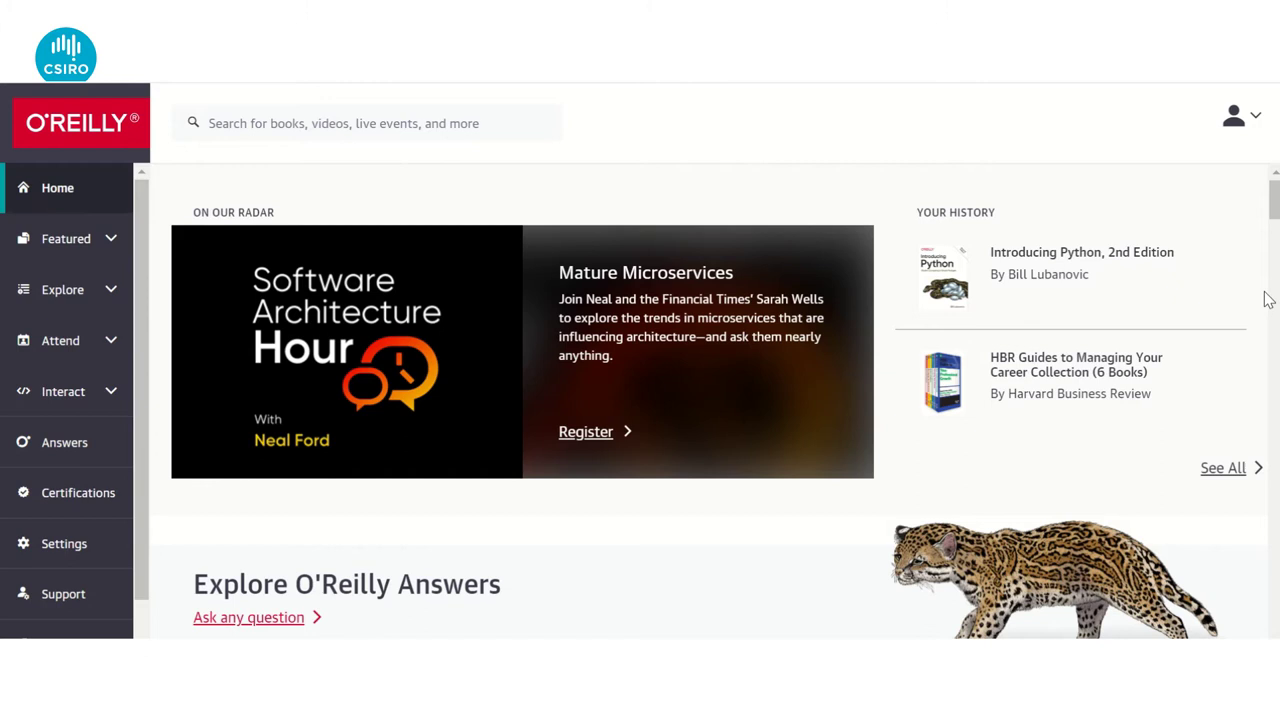
left_click(1258, 122)
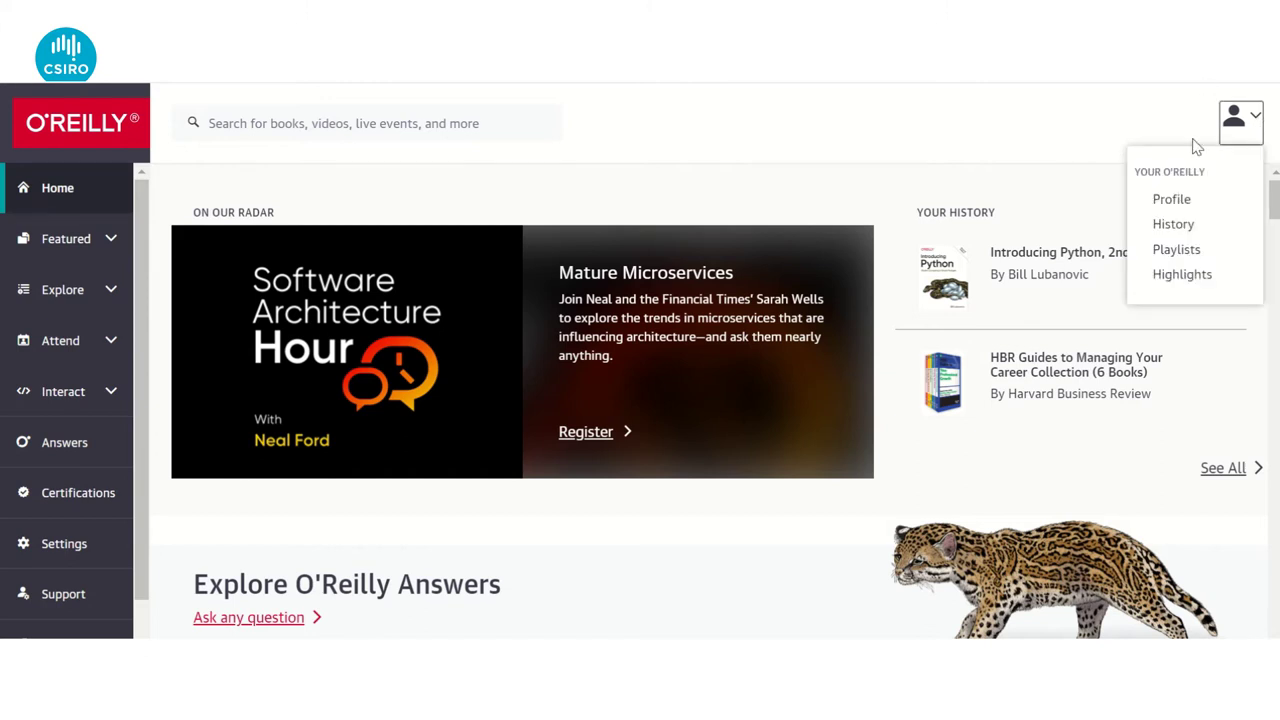
left_click(1062, 126)
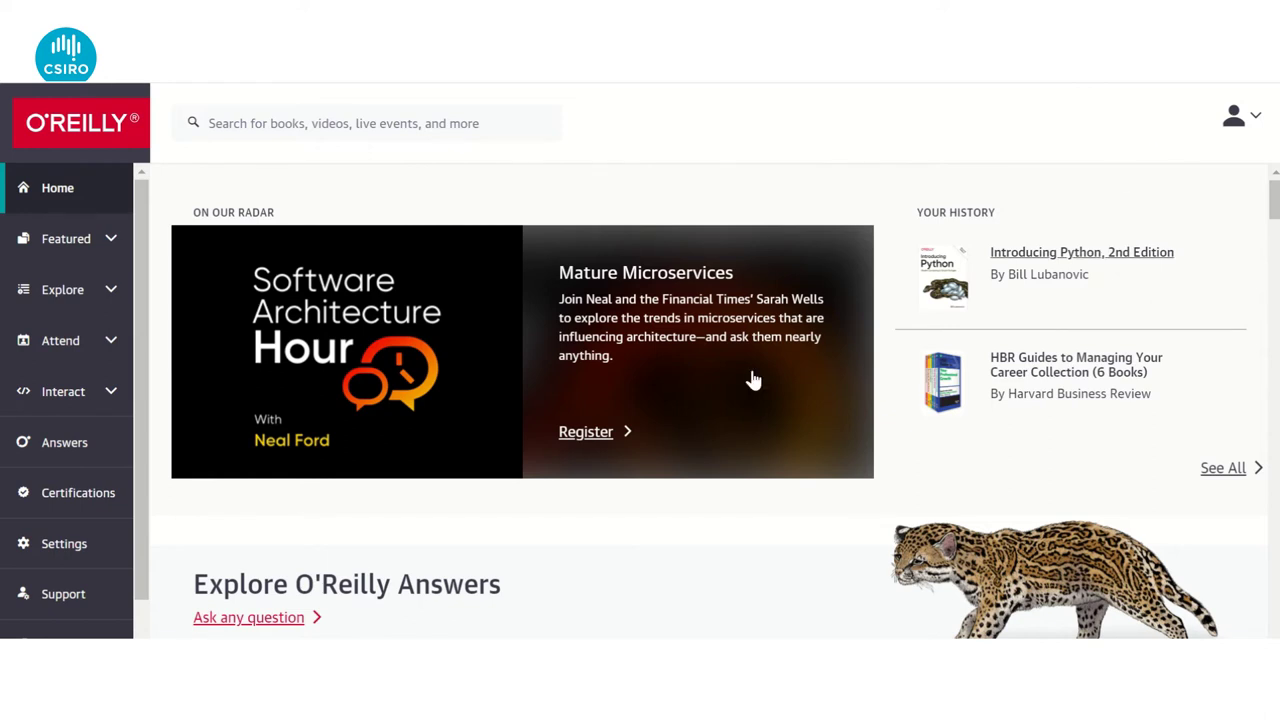
Browse all topics and open the Programming Languages subtopic under Software Development
left_click(110, 295)
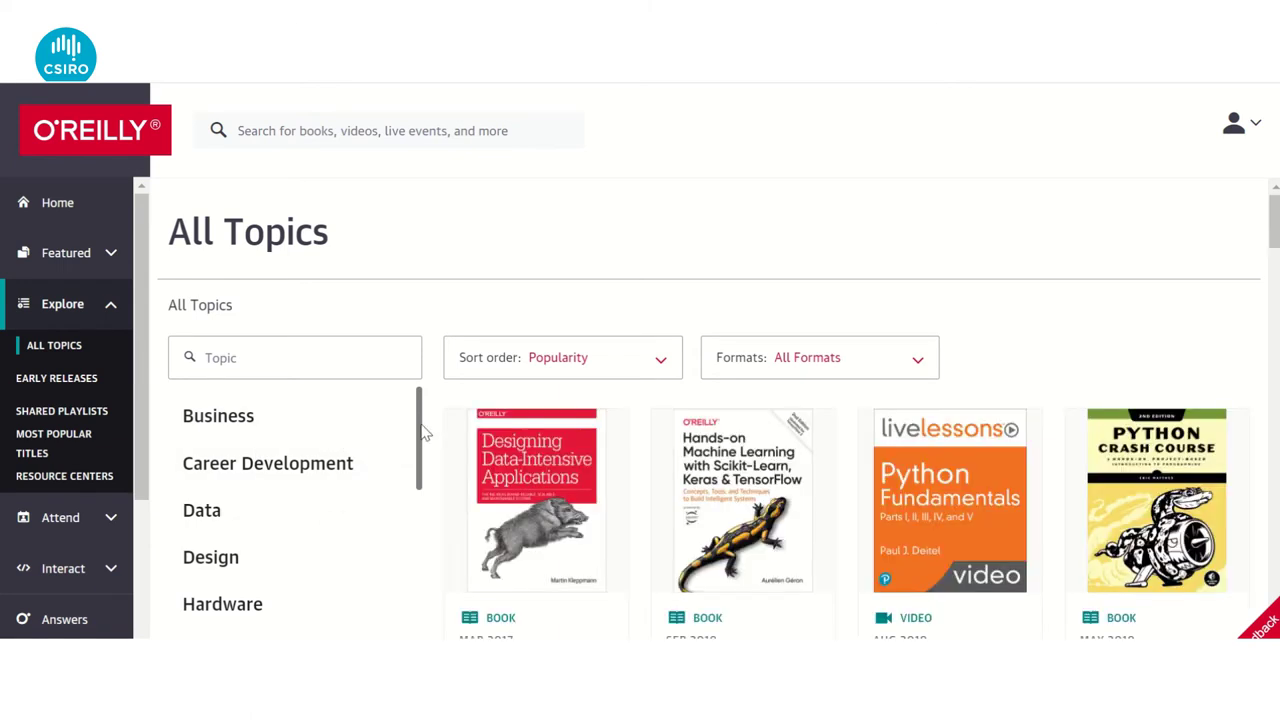
scroll(423, 471, "down", 3)
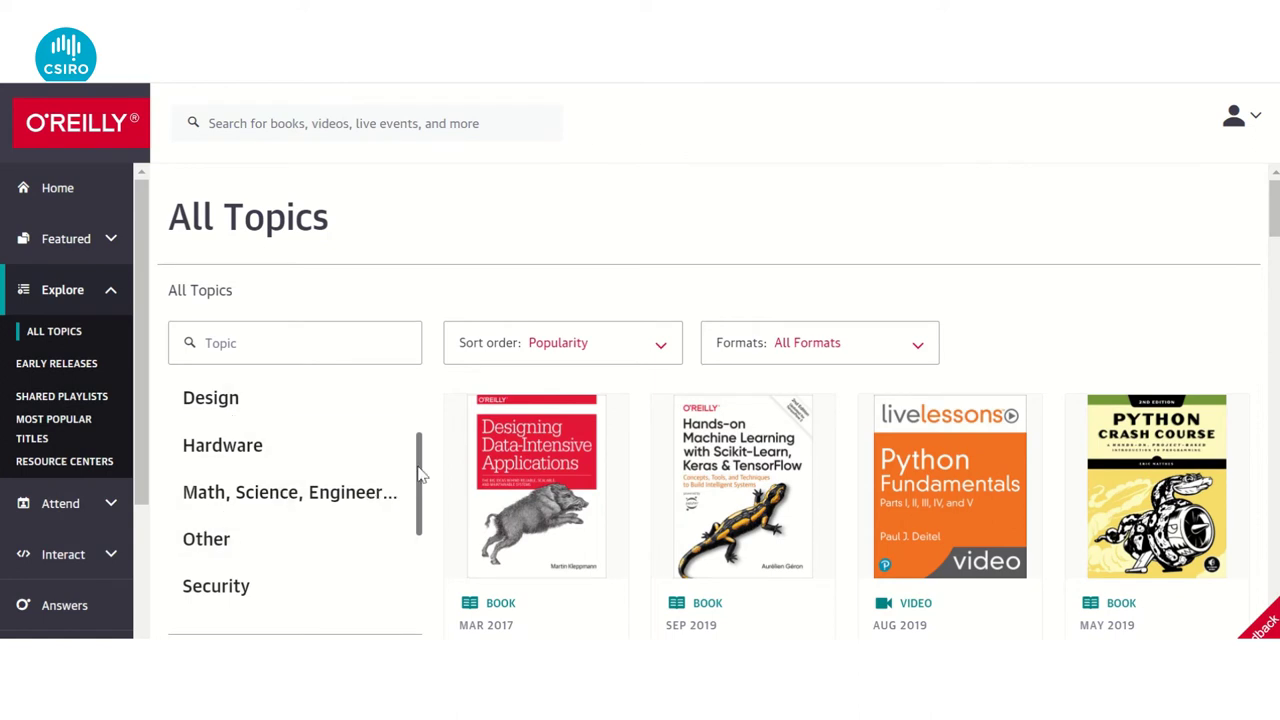
mouse_move(423, 480)
left_mouse_down()
mouse_move(423, 454)
mouse_move(423, 505)
left_mouse_up()
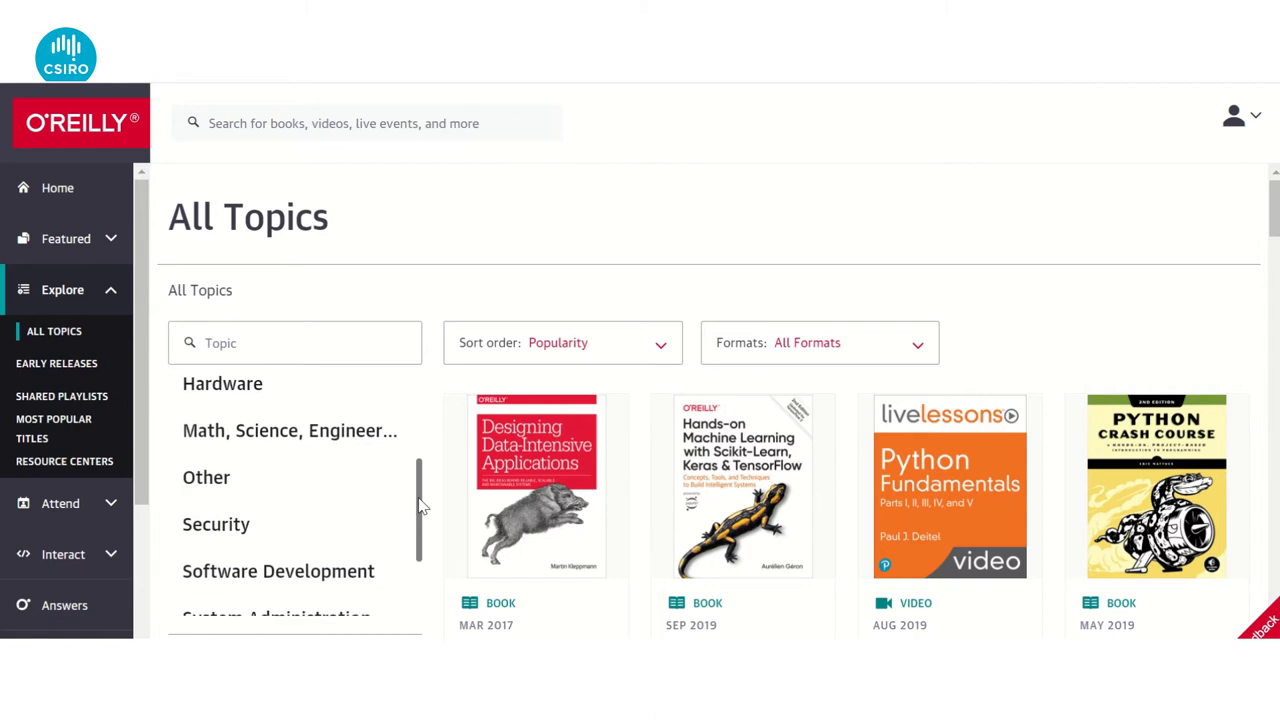
left_click(337, 572)
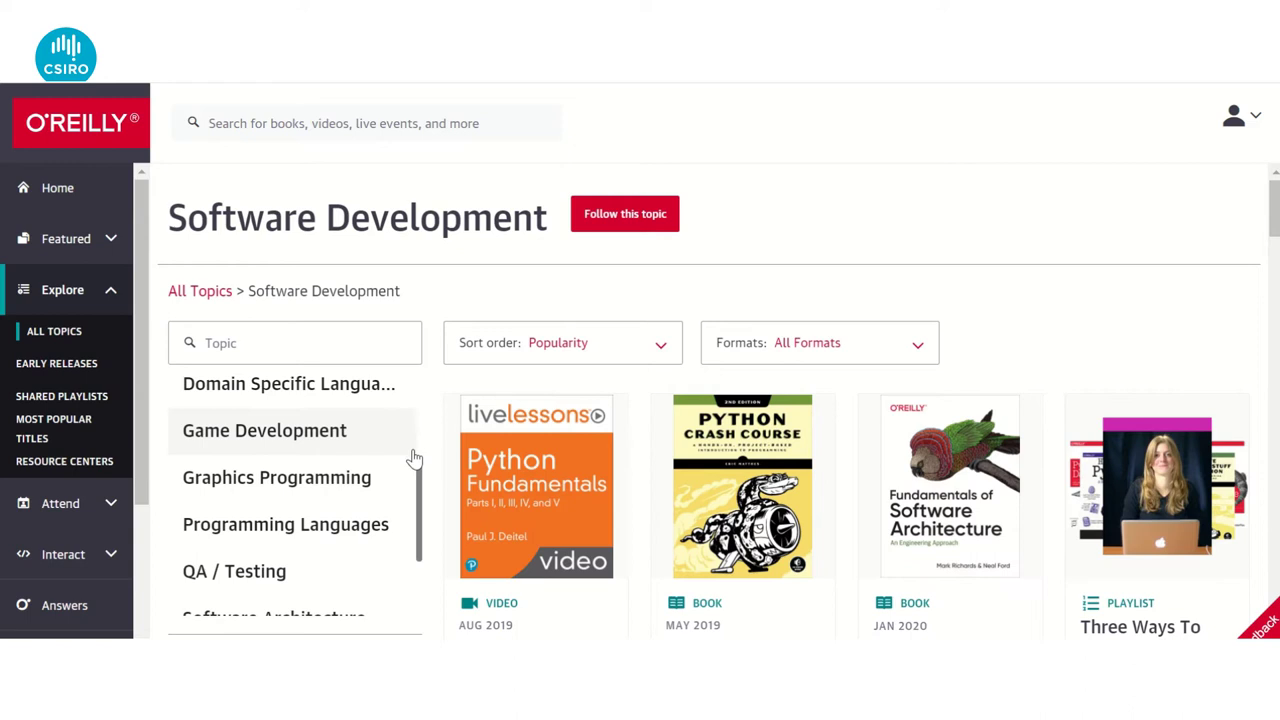
left_click(296, 527)
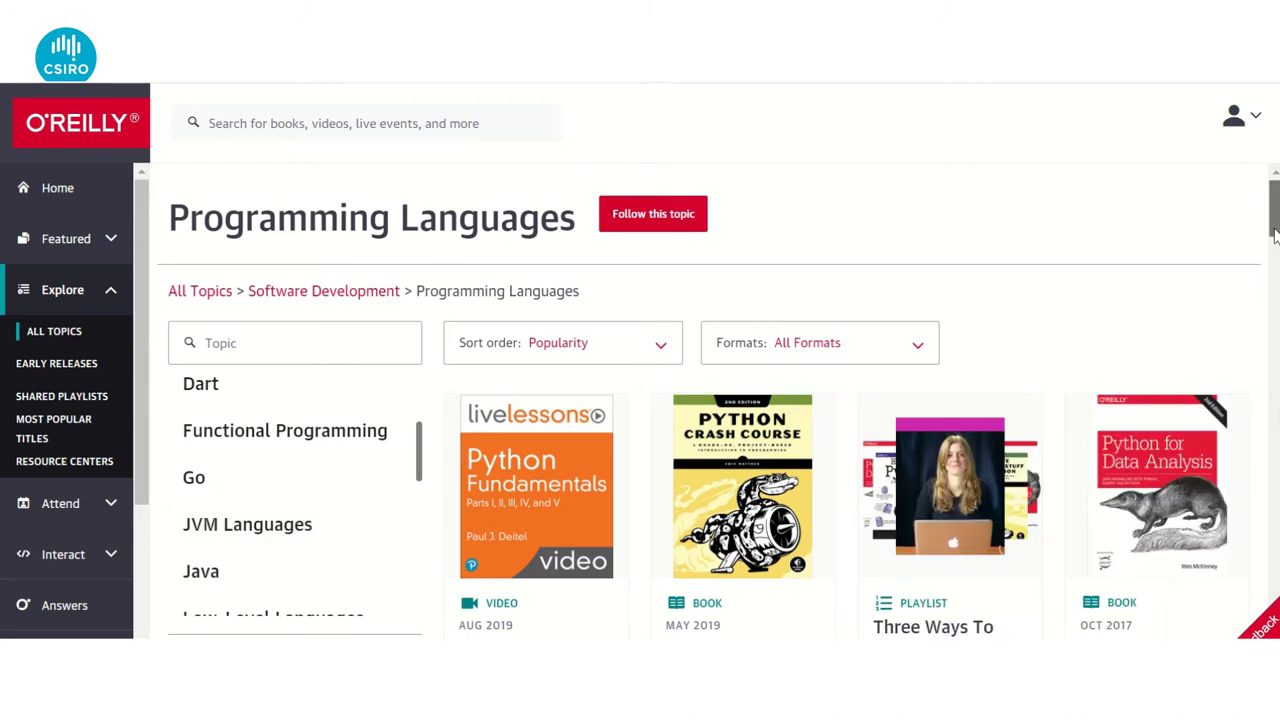
Follow the Programming Languages topic
scroll(1275, 233, "down", 2)
scroll(1275, 233, "up", 2)
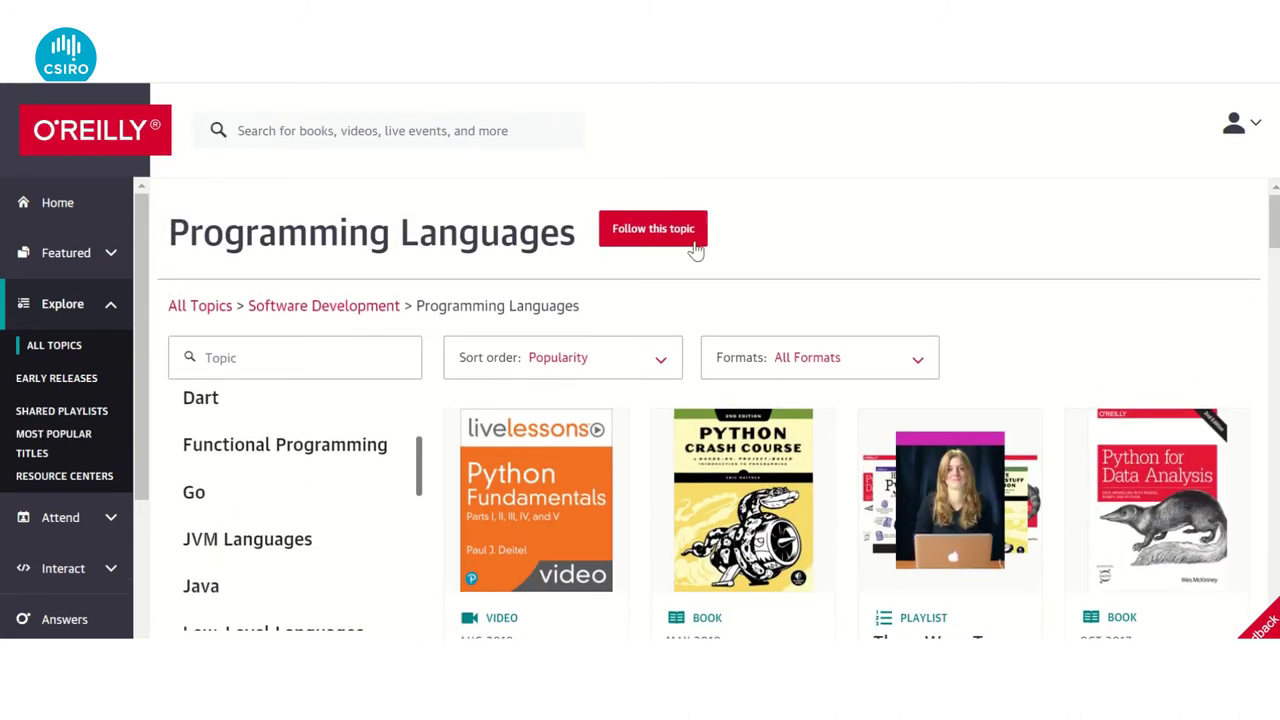
left_click(670, 240)
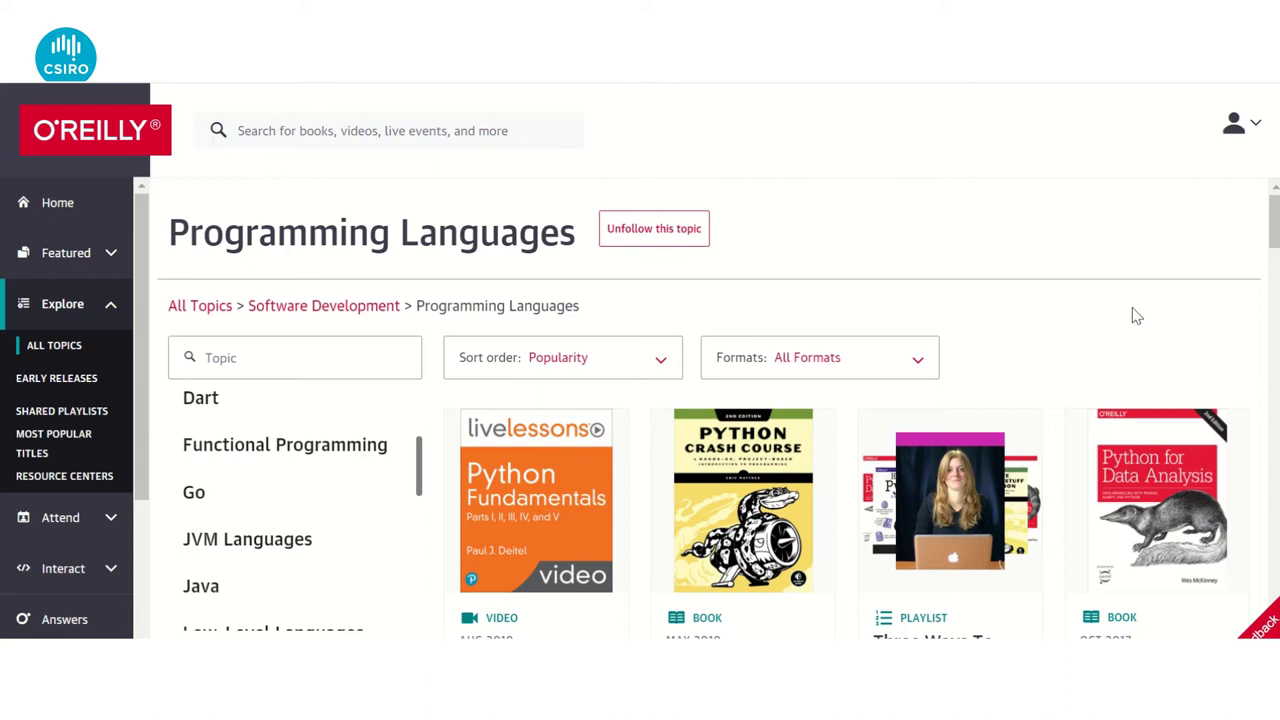
Find the book Introducing Python, 2nd Edition among the Programming Languages titles and add it to the Python learning playlist
scroll(1136, 316, "down", 6)
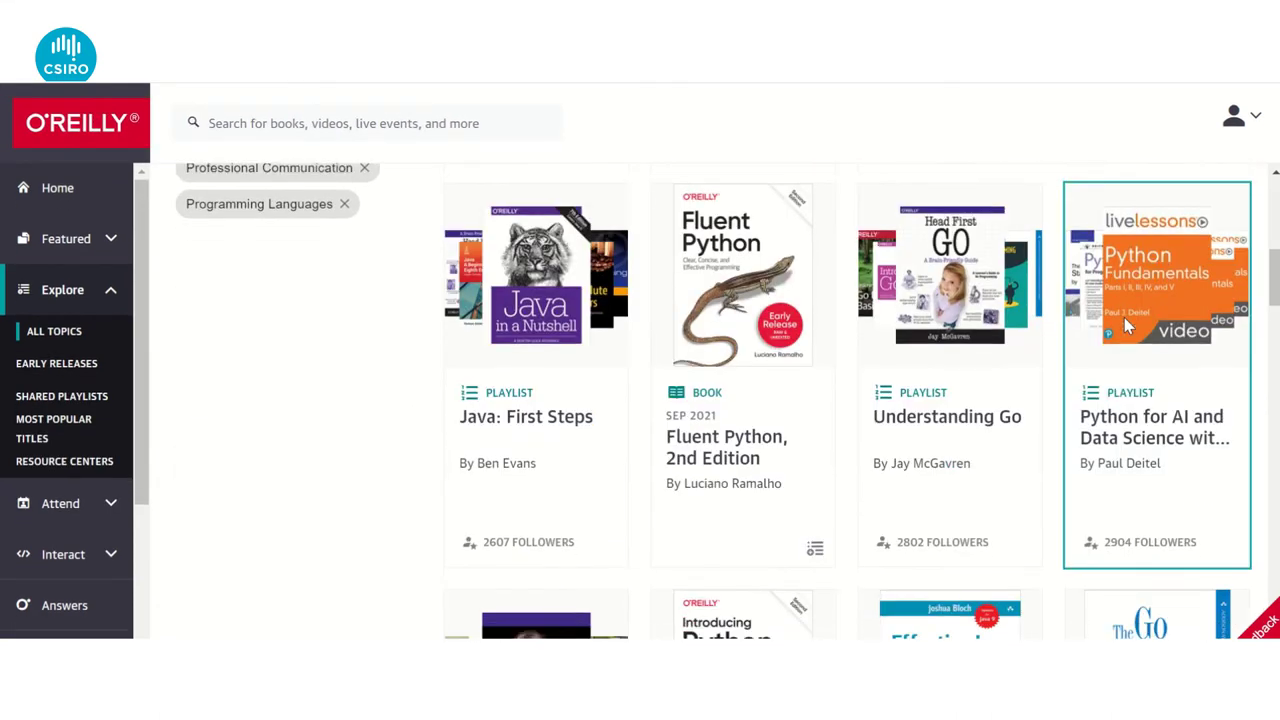
scroll(1124, 317, "down", 4)
scroll(1124, 317, "down", 1)
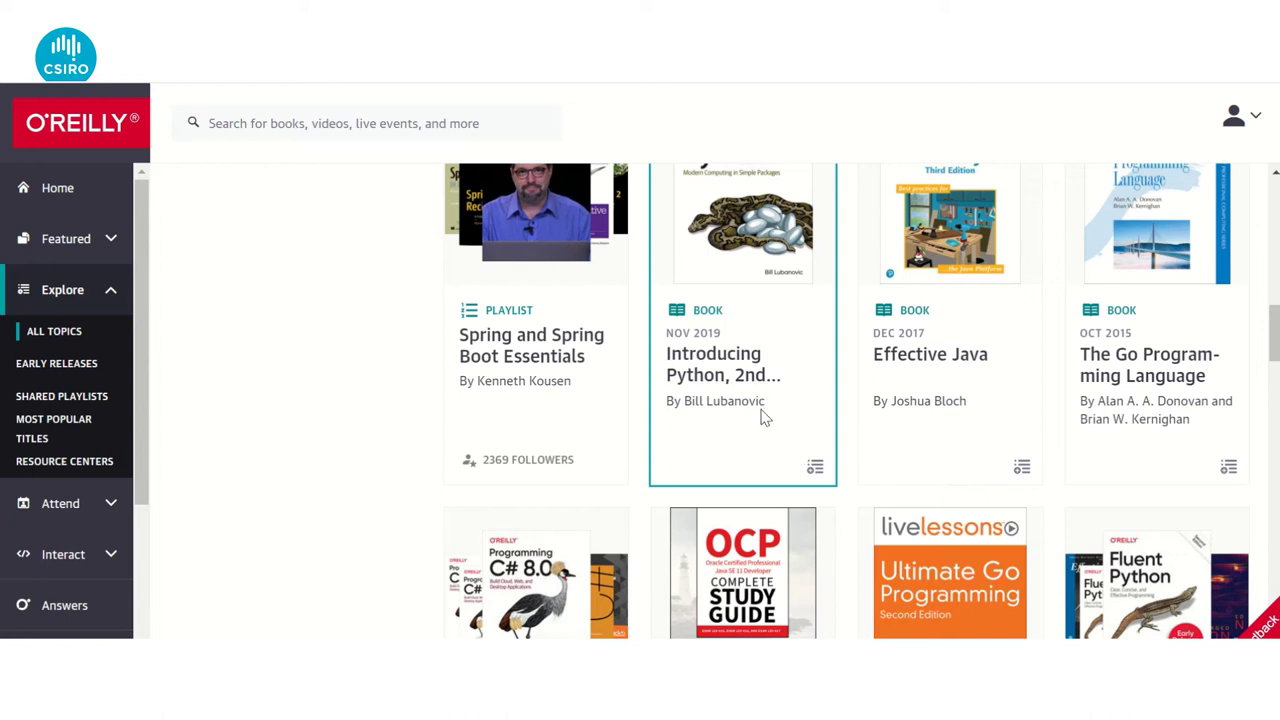
left_click(815, 469)
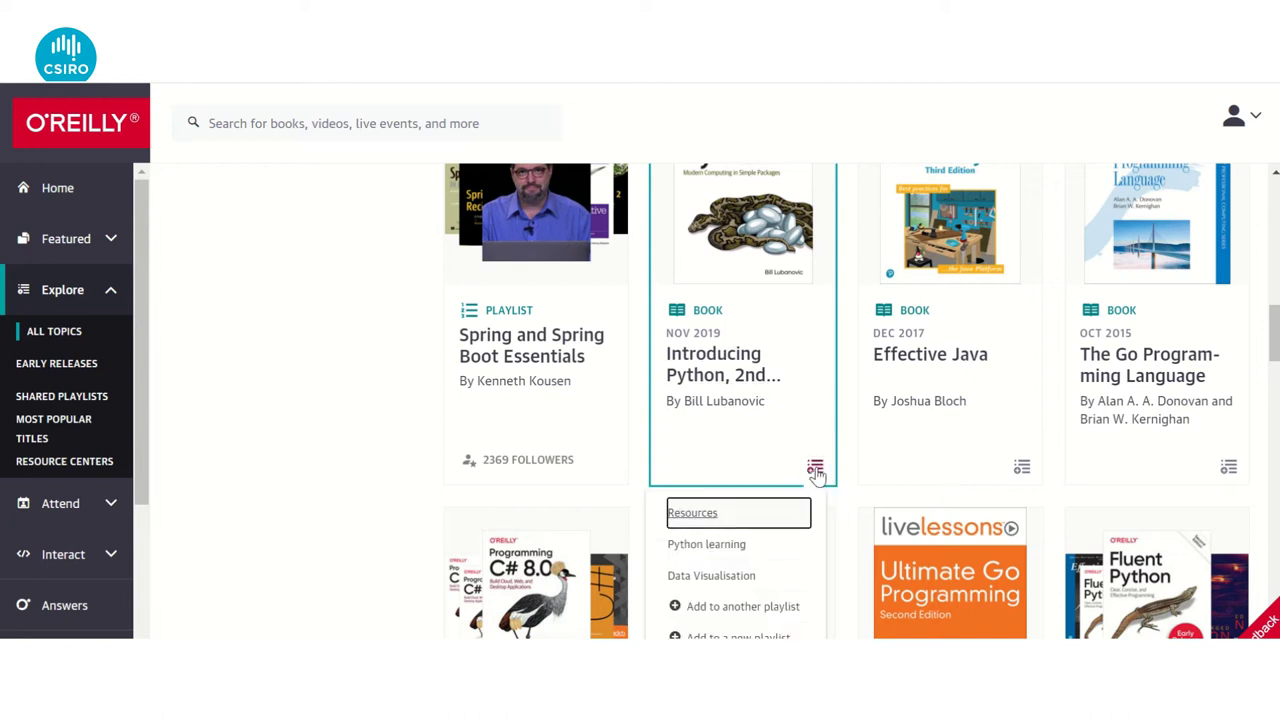
scroll(815, 470, "down", 2)
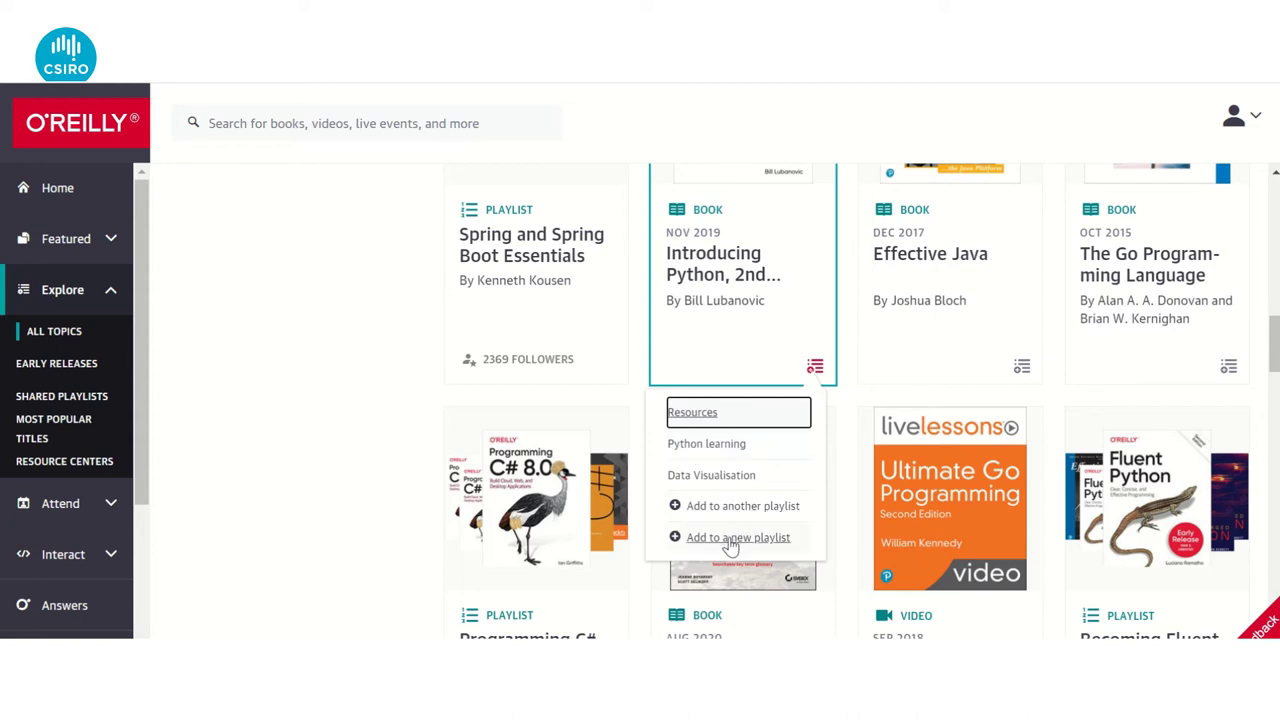
left_click(710, 447)
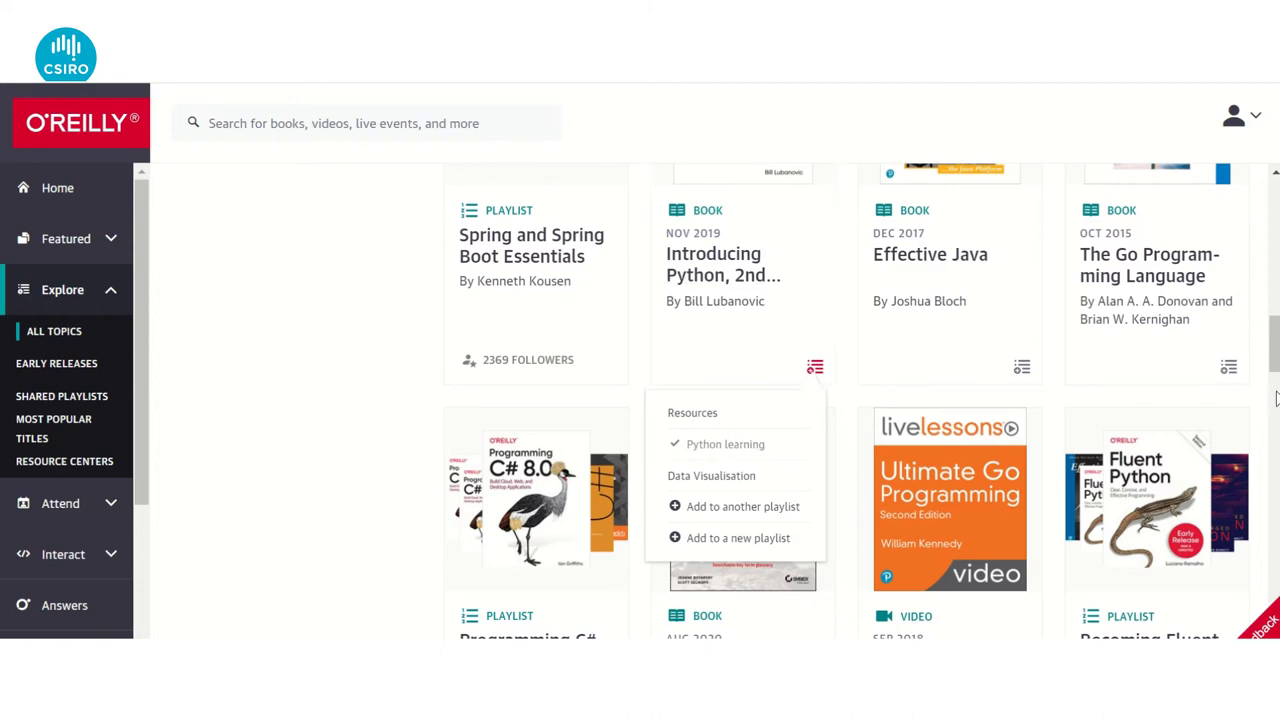
Go to the account's own playlists and open the Python learning playlist
scroll(783, 265, "up", 10)
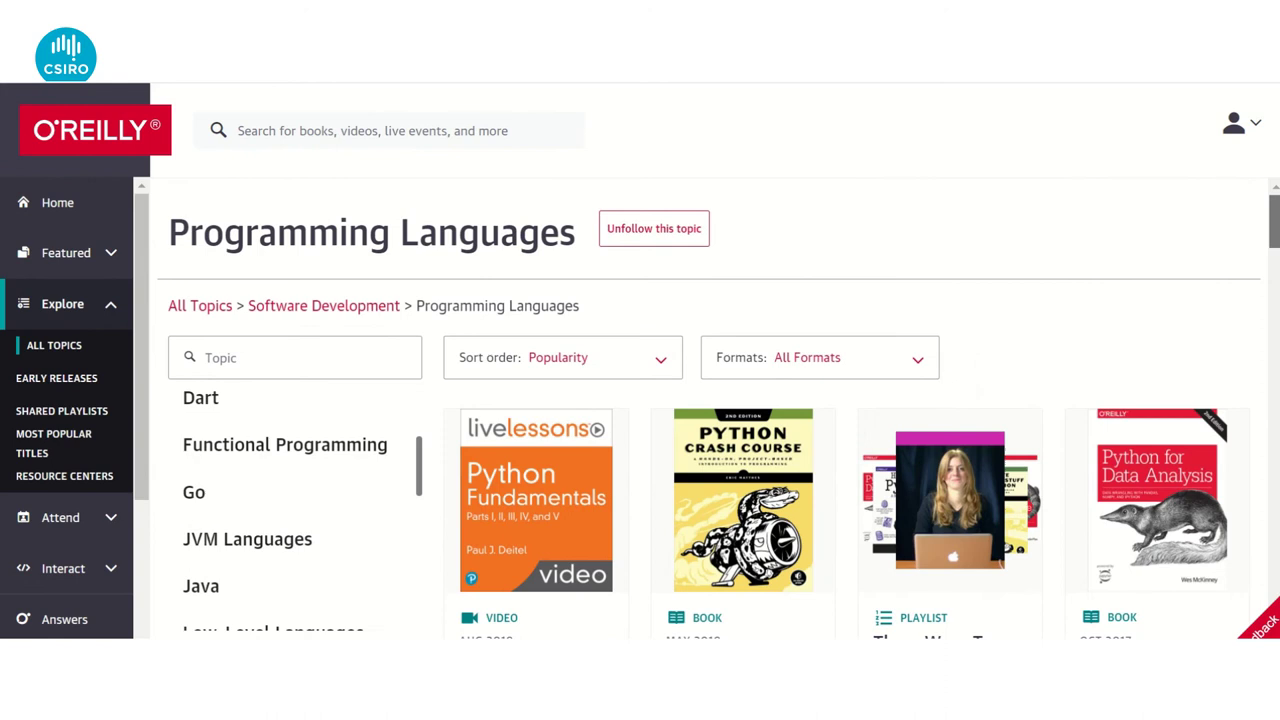
left_click(1260, 126)
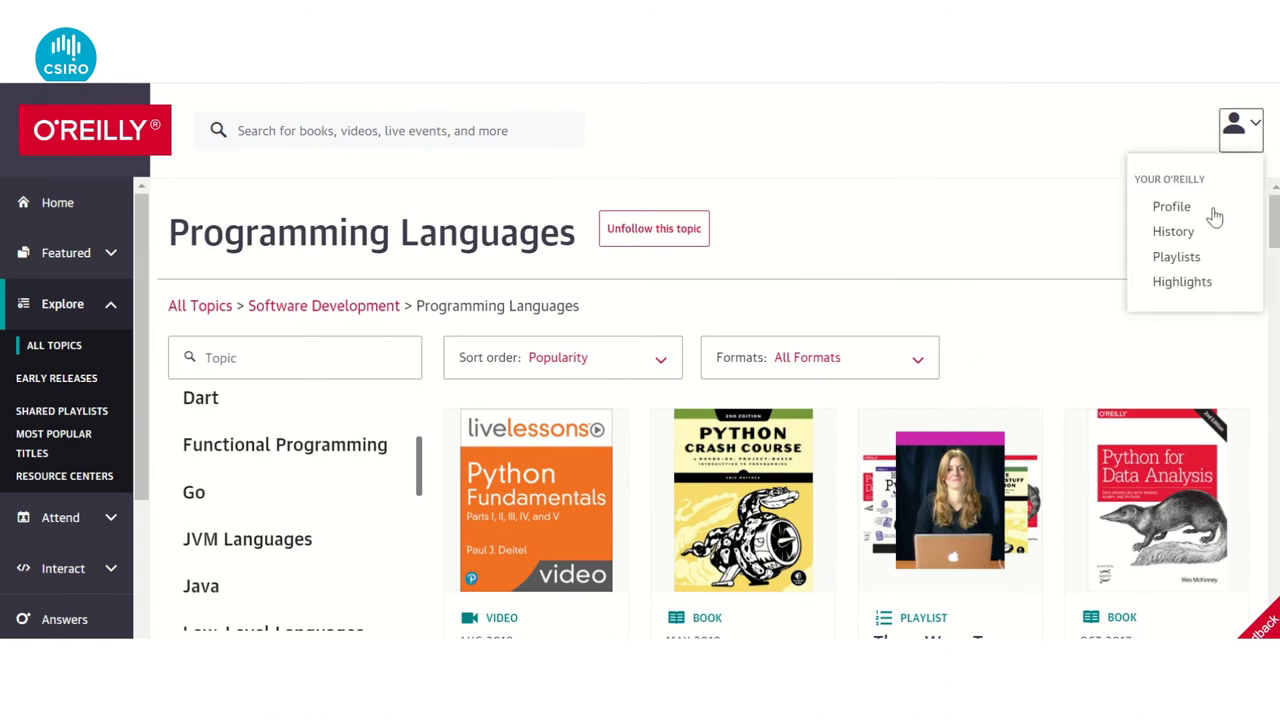
left_click(1177, 257)
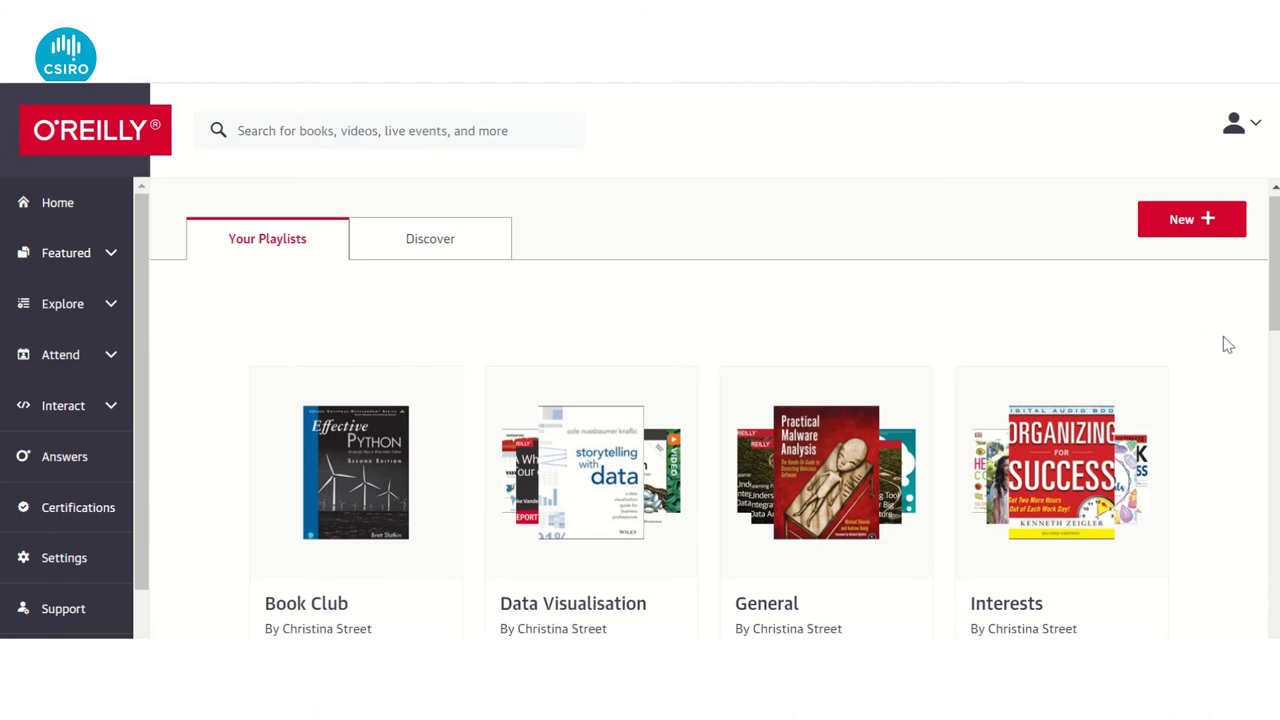
scroll(1223, 336, "down", 4)
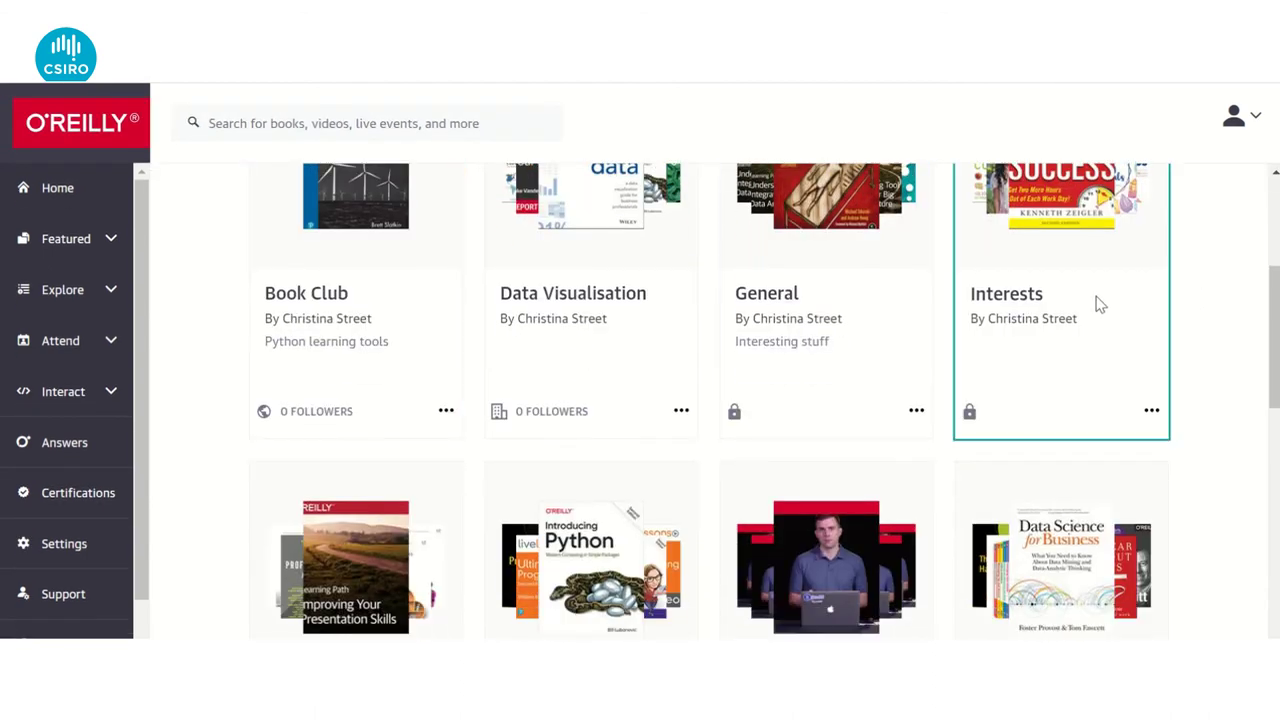
scroll(1213, 285, "down", 3)
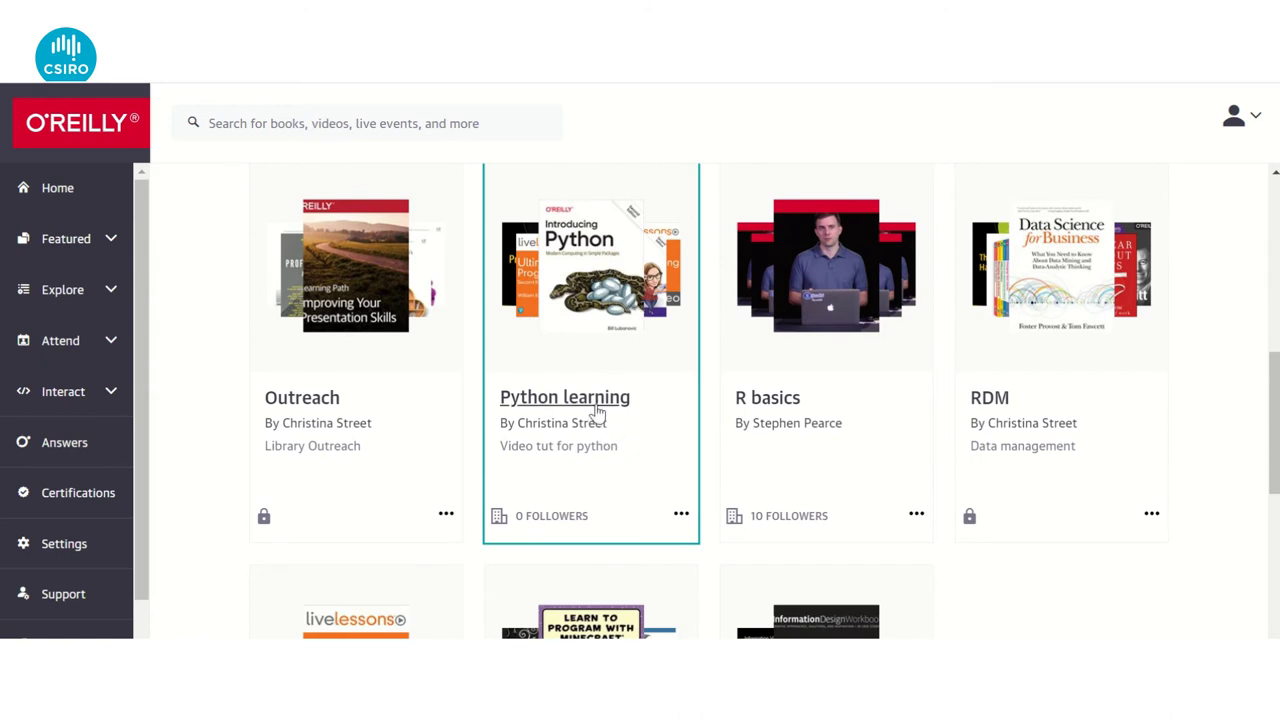
left_click(652, 453)
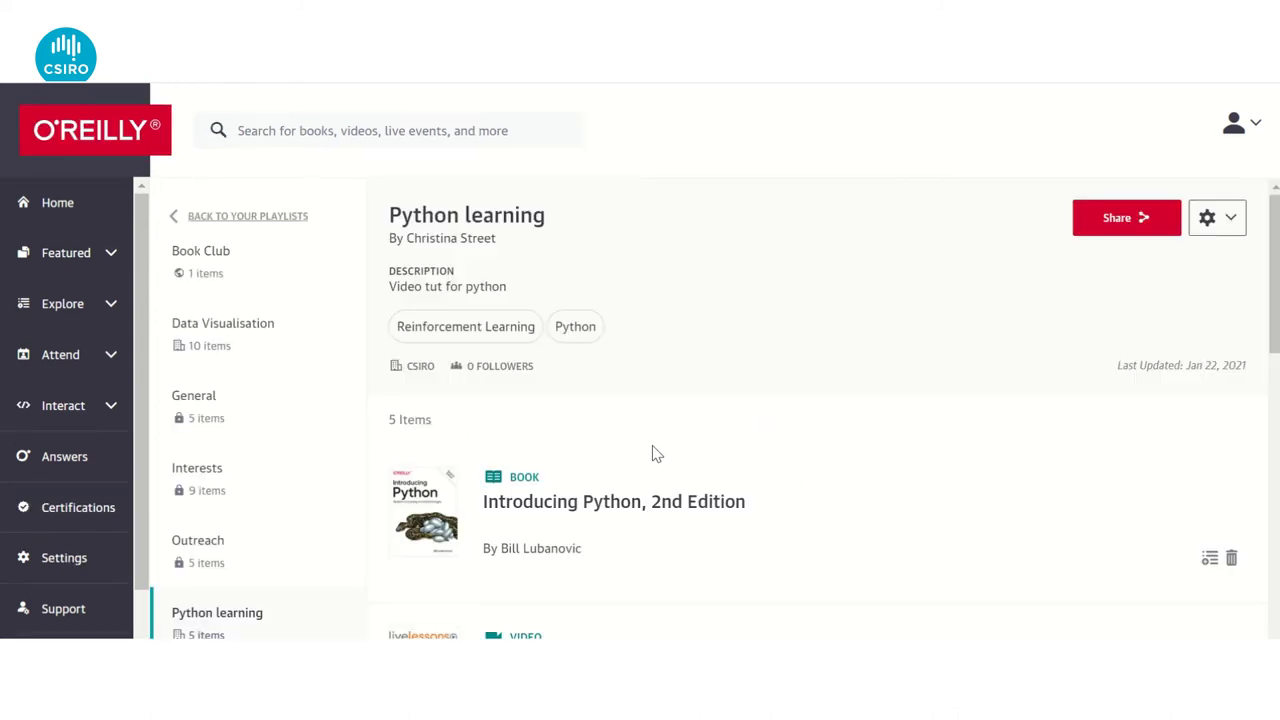
Look through all the books, videos and chapters saved in the Python learning playlist
scroll(956, 415, "down", 1)
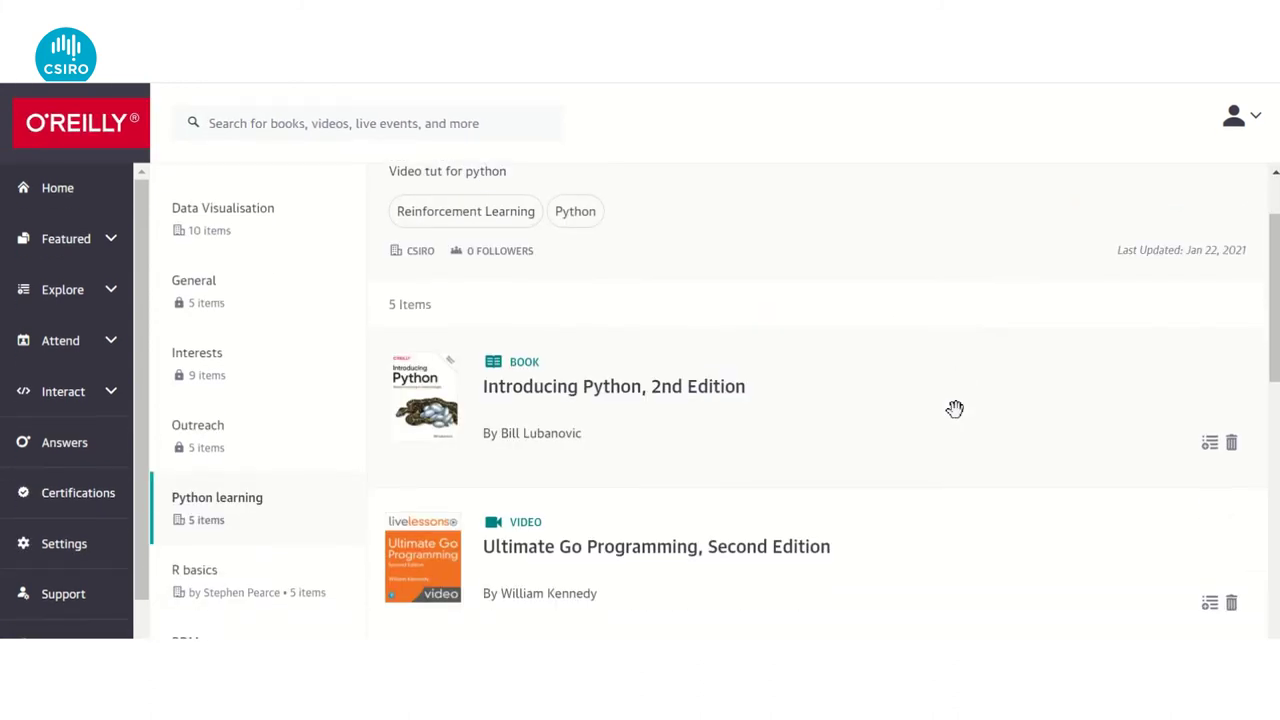
scroll(955, 409, "down", 3)
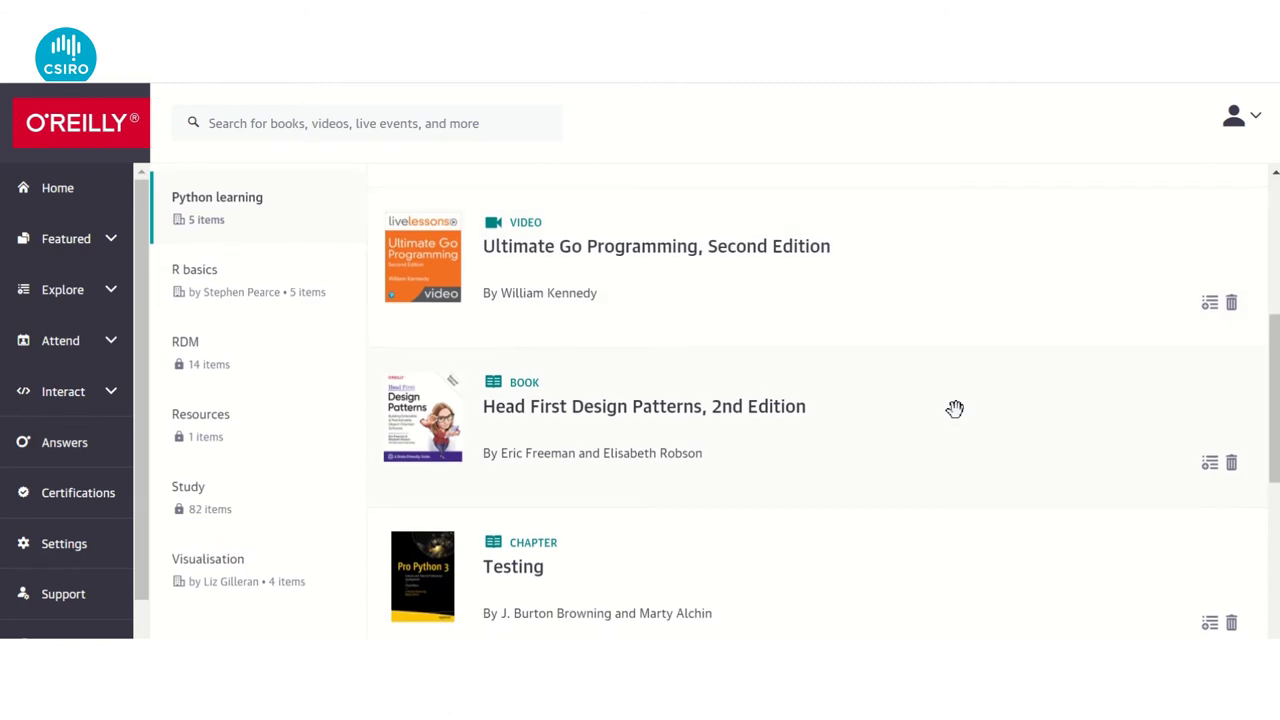
scroll(956, 406, "up", 2)
scroll(950, 398, "down", 1)
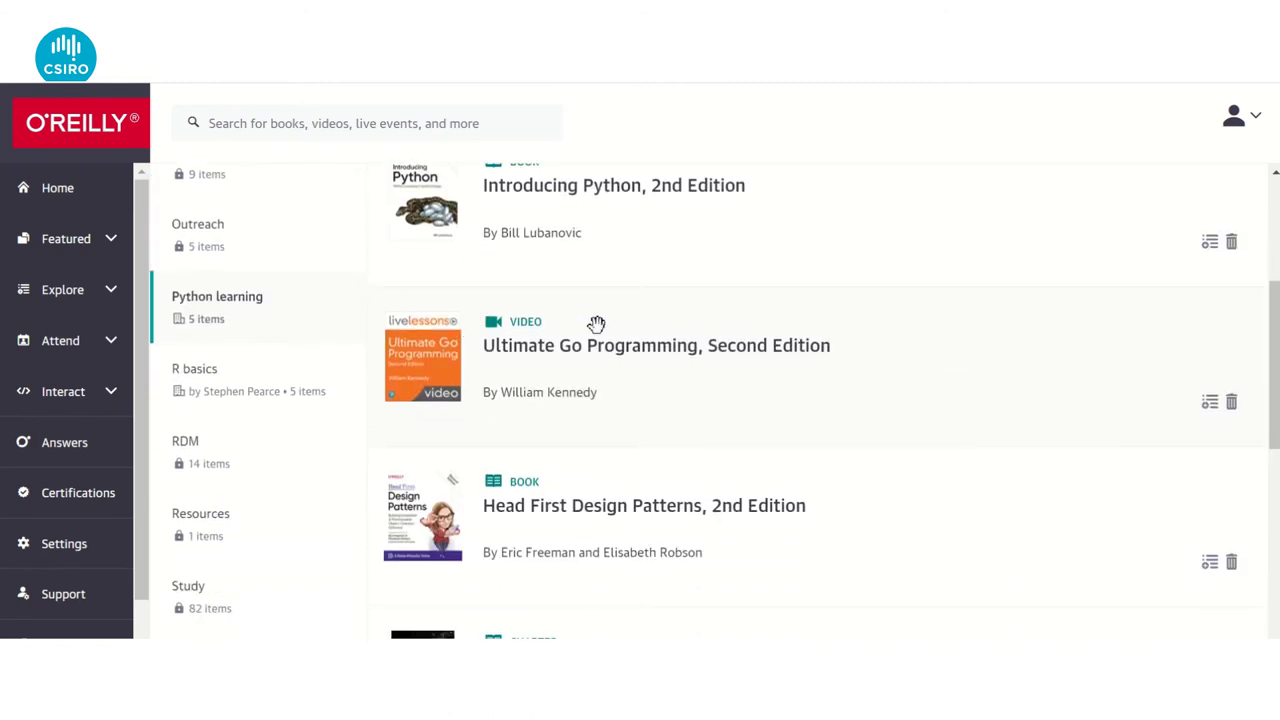
scroll(903, 397, "down", 3)
scroll(858, 405, "down", 2)
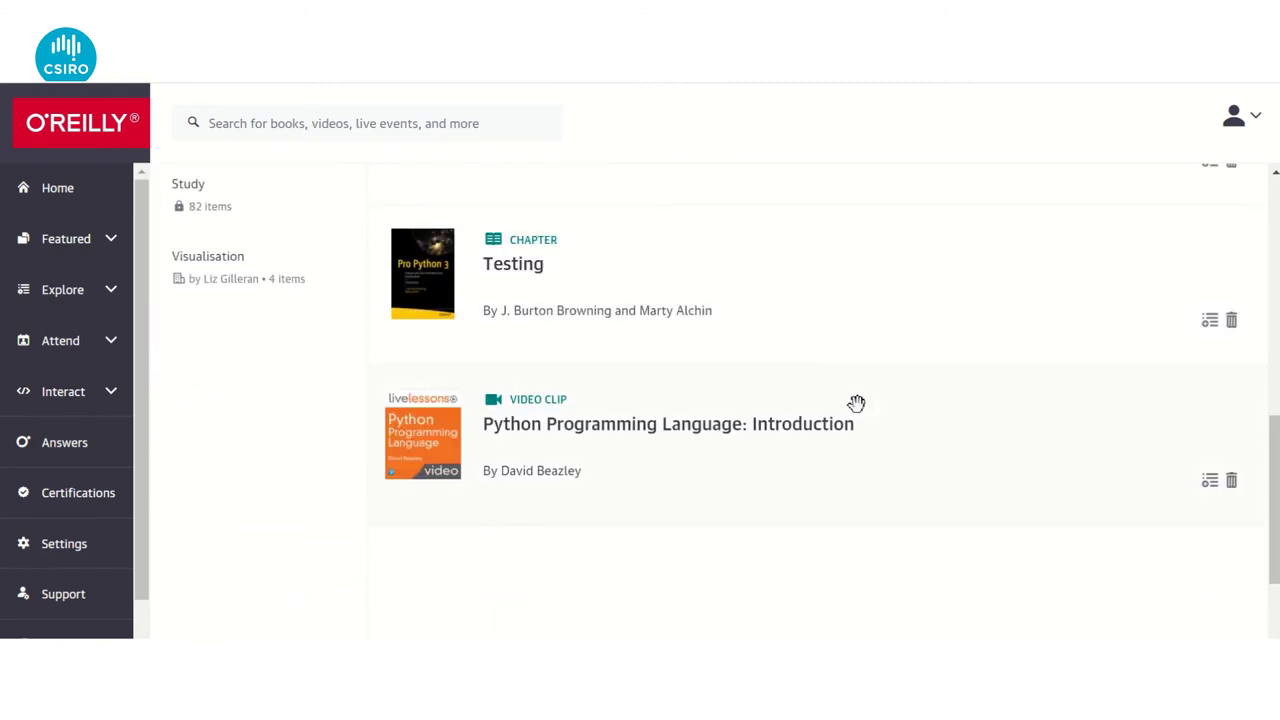
scroll(918, 362, "up", 3)
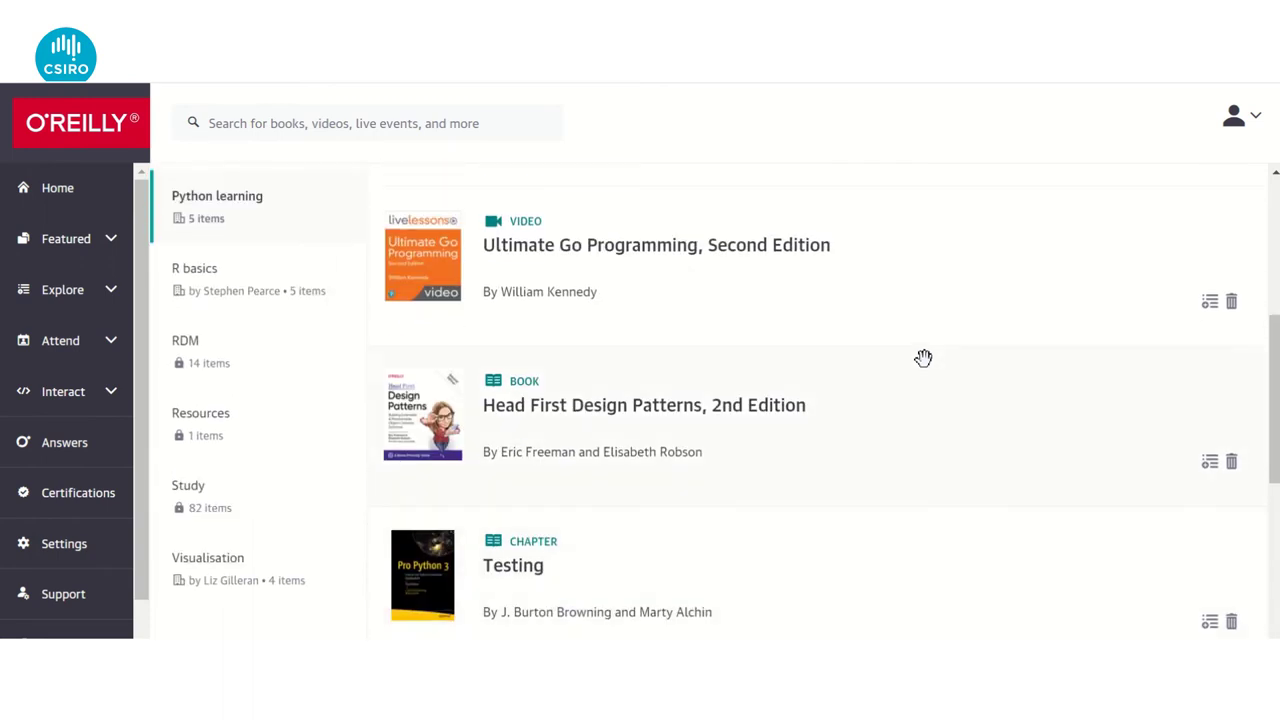
scroll(923, 358, "up", 1)
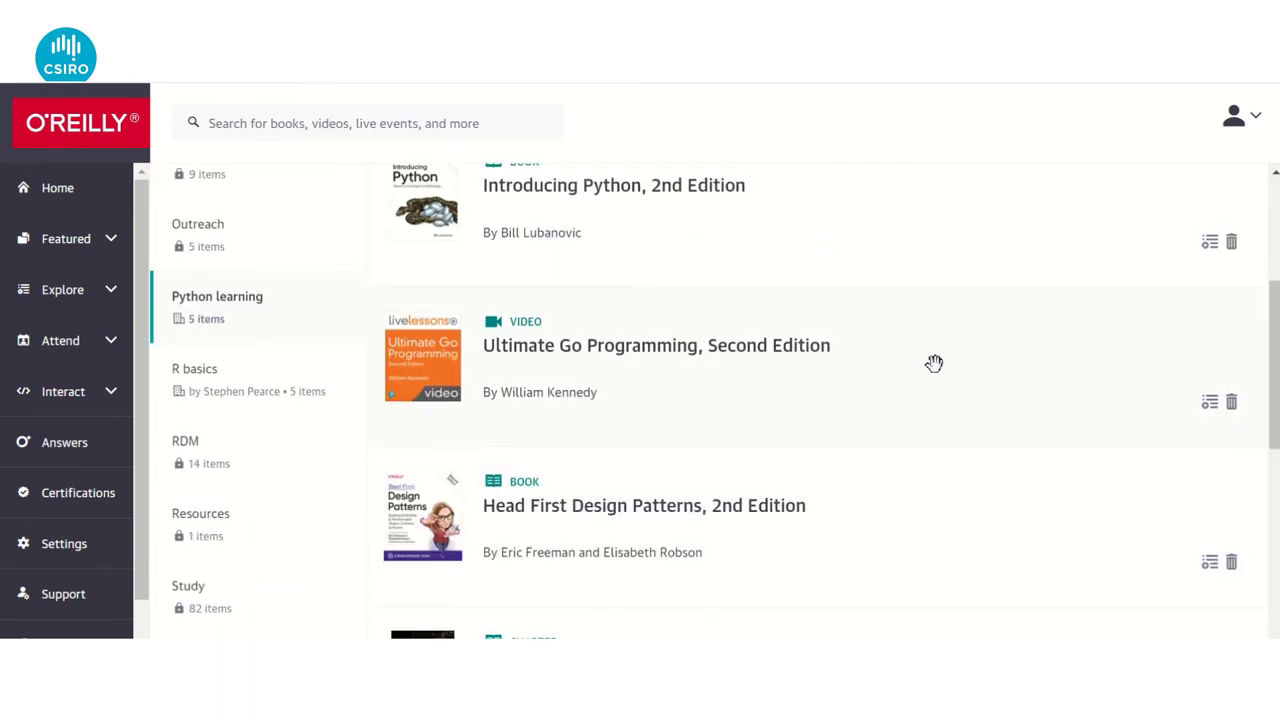
scroll(933, 363, "up", 1)
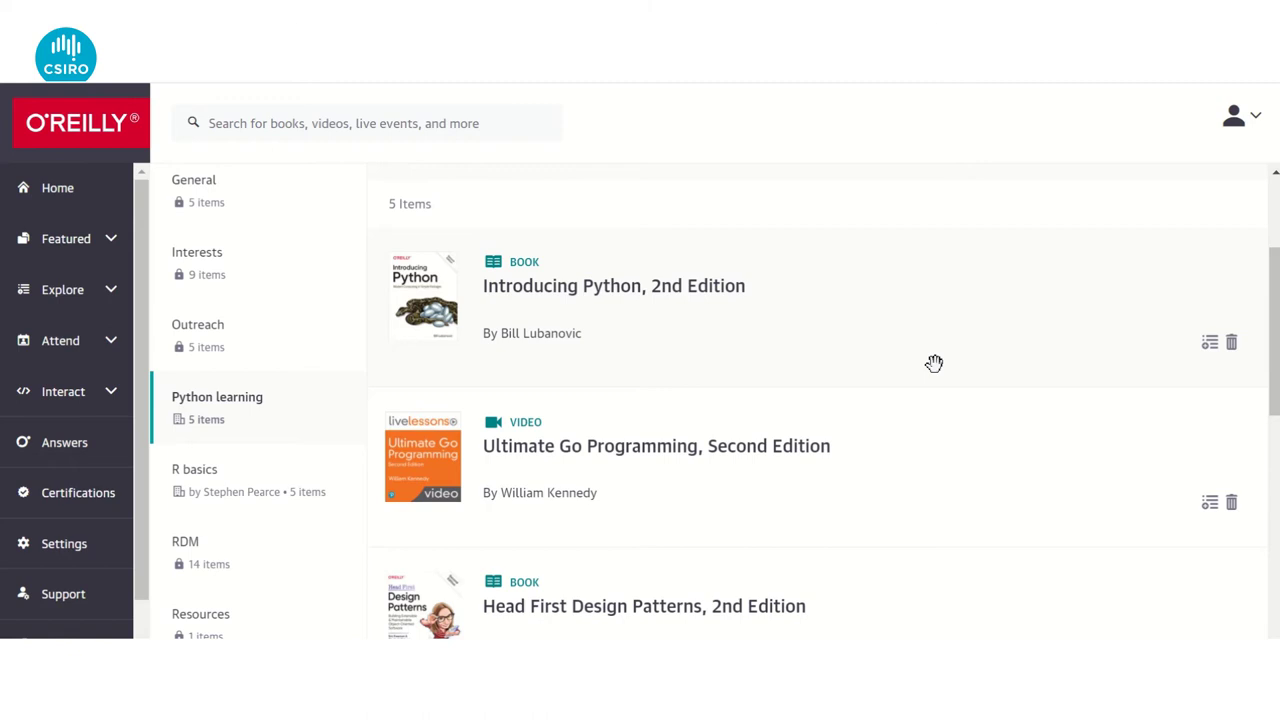
scroll(1070, 344, "up", 2)
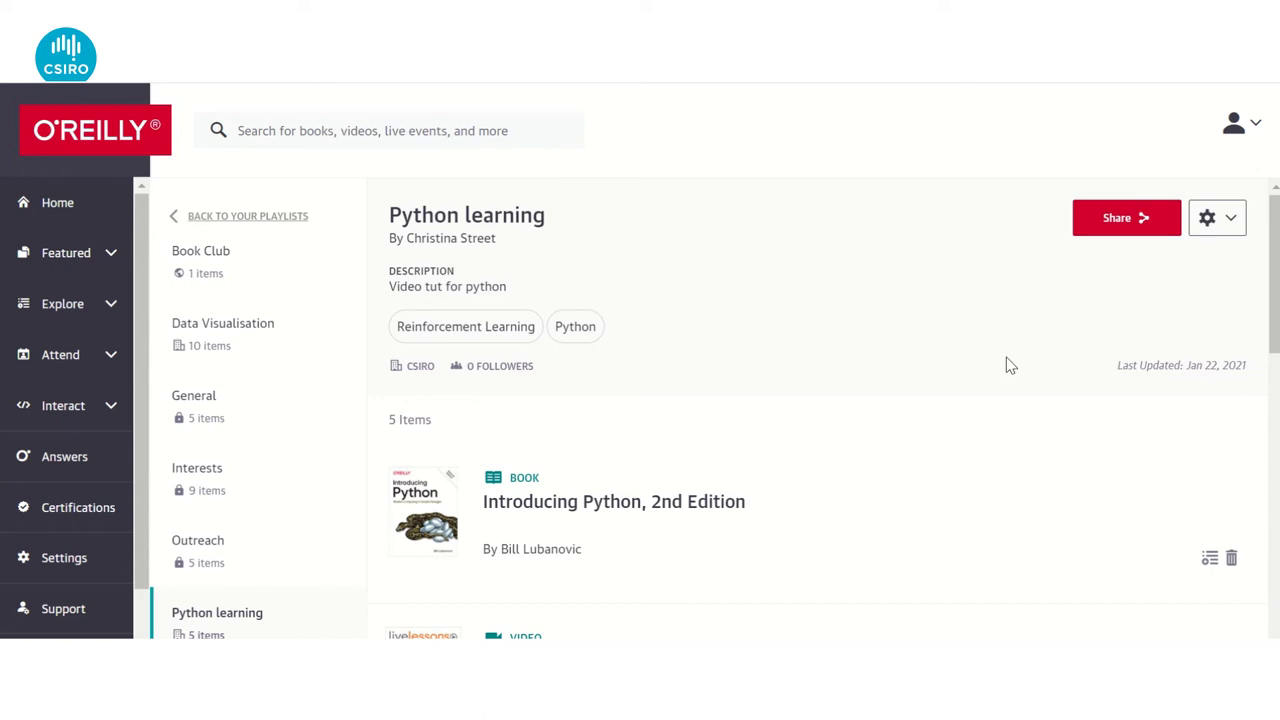
Review the sharing options for the Python learning playlist, close them without changes and look over its items
left_click(1120, 225)
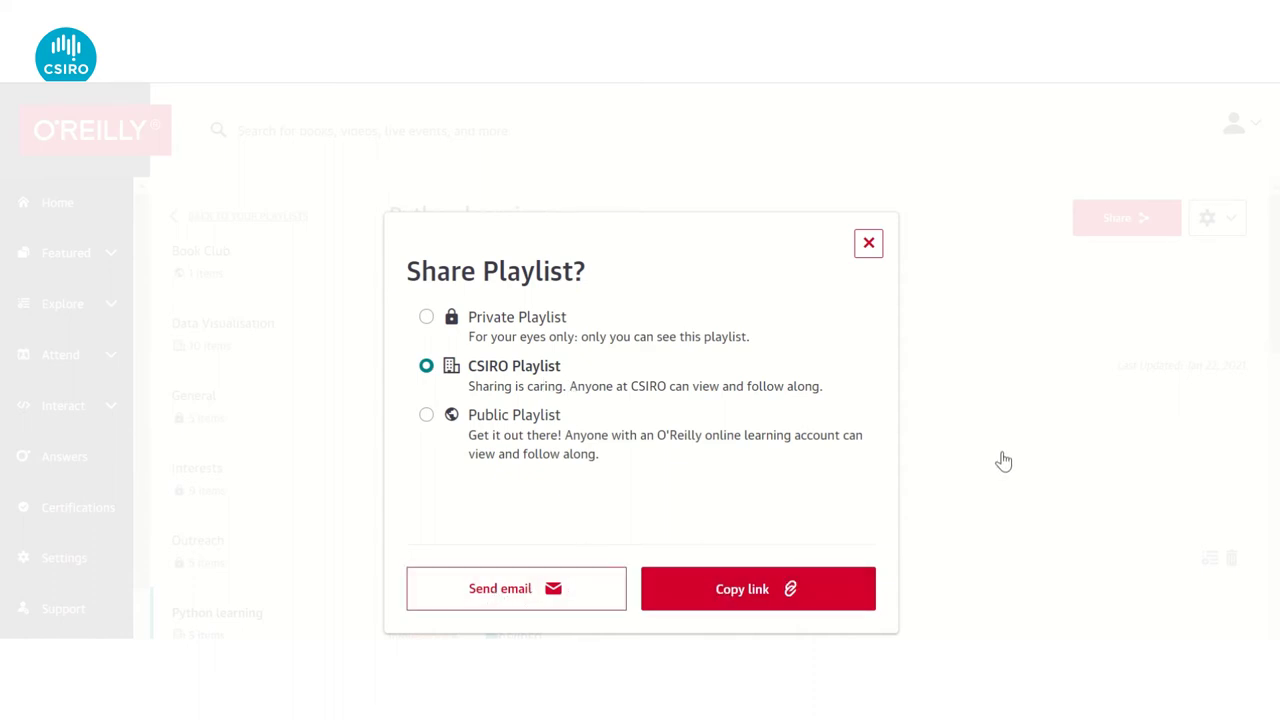
left_click(866, 250)
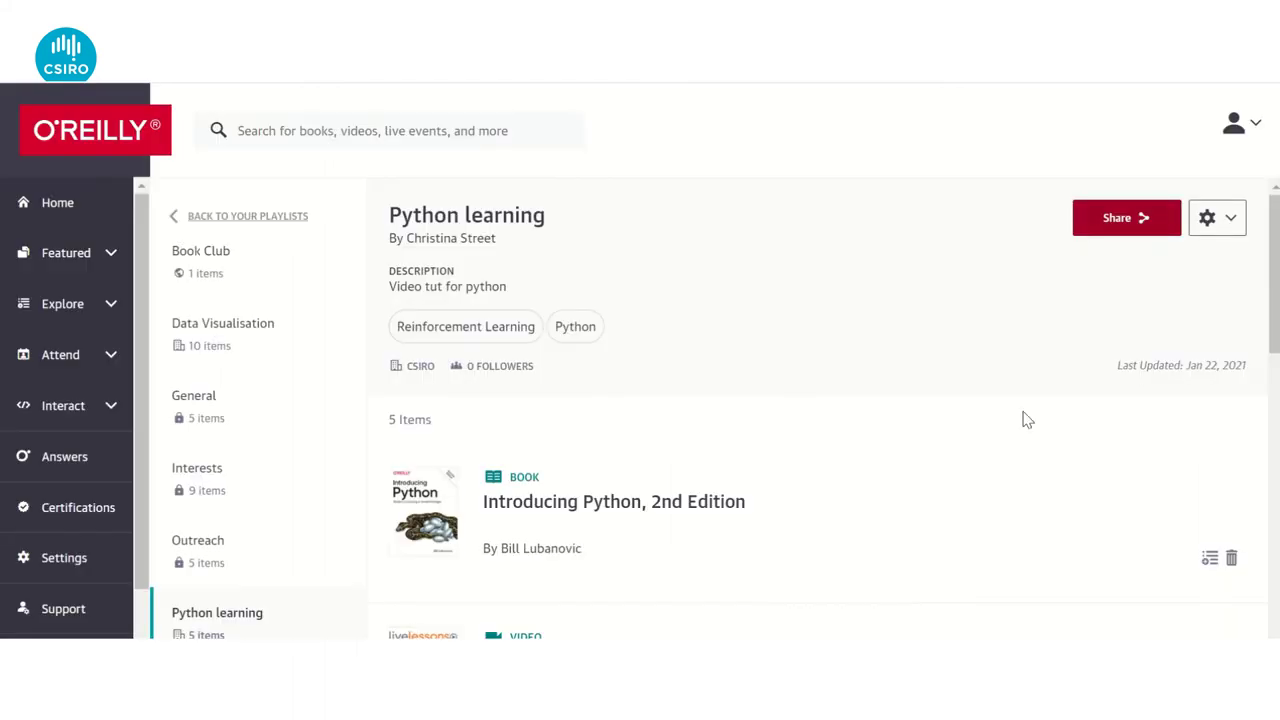
scroll(945, 450, "down", 5)
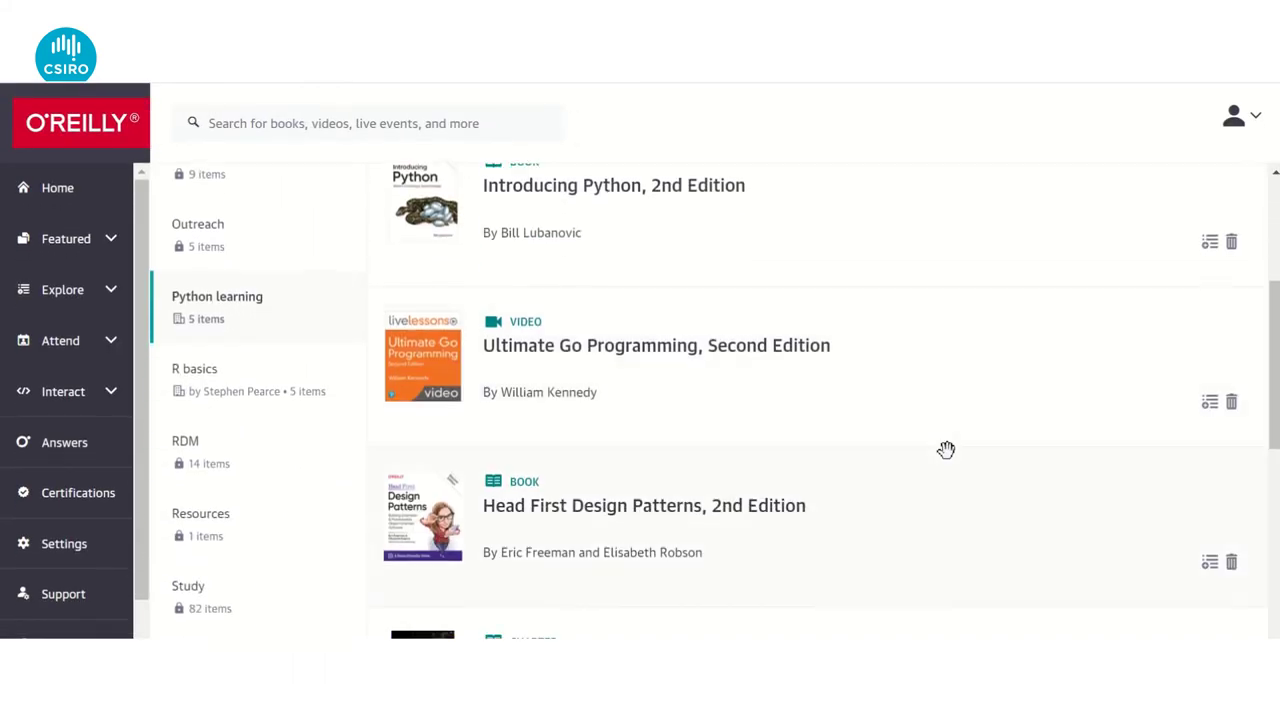
scroll(928, 424, "down", 2)
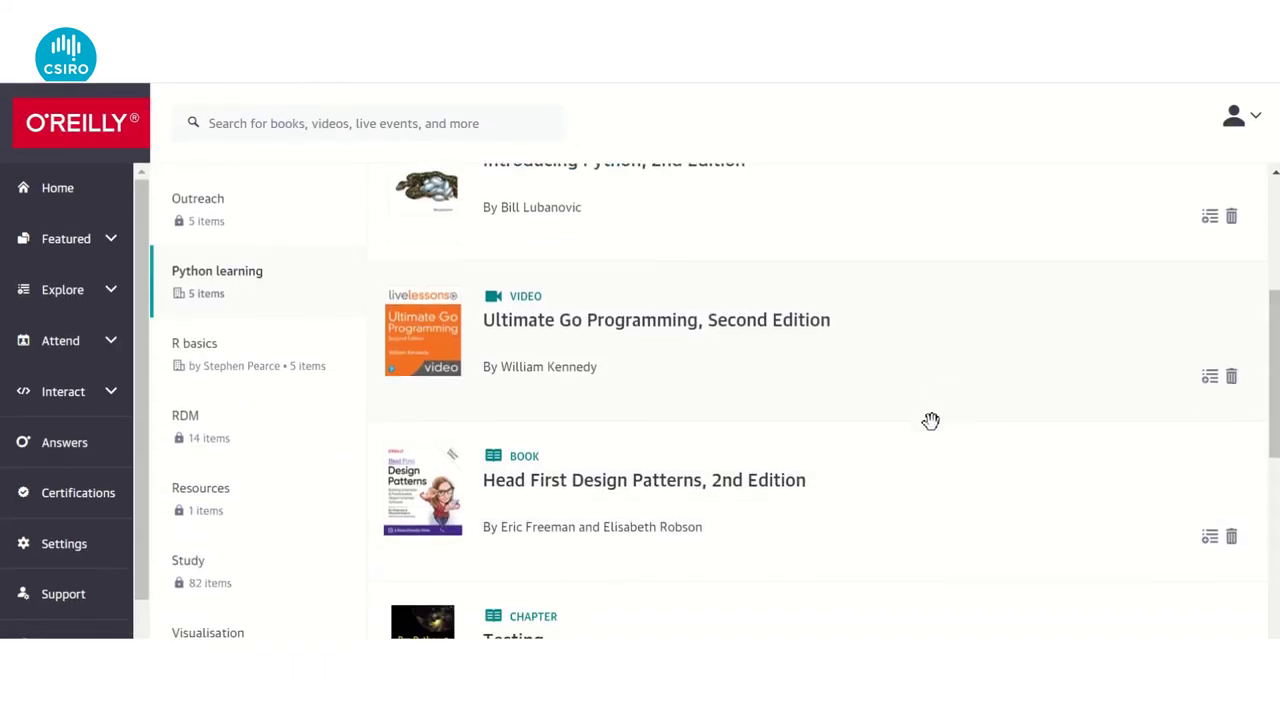
Open the Resource Centers page from the explore section and look through its curated topics
left_click(107, 289)
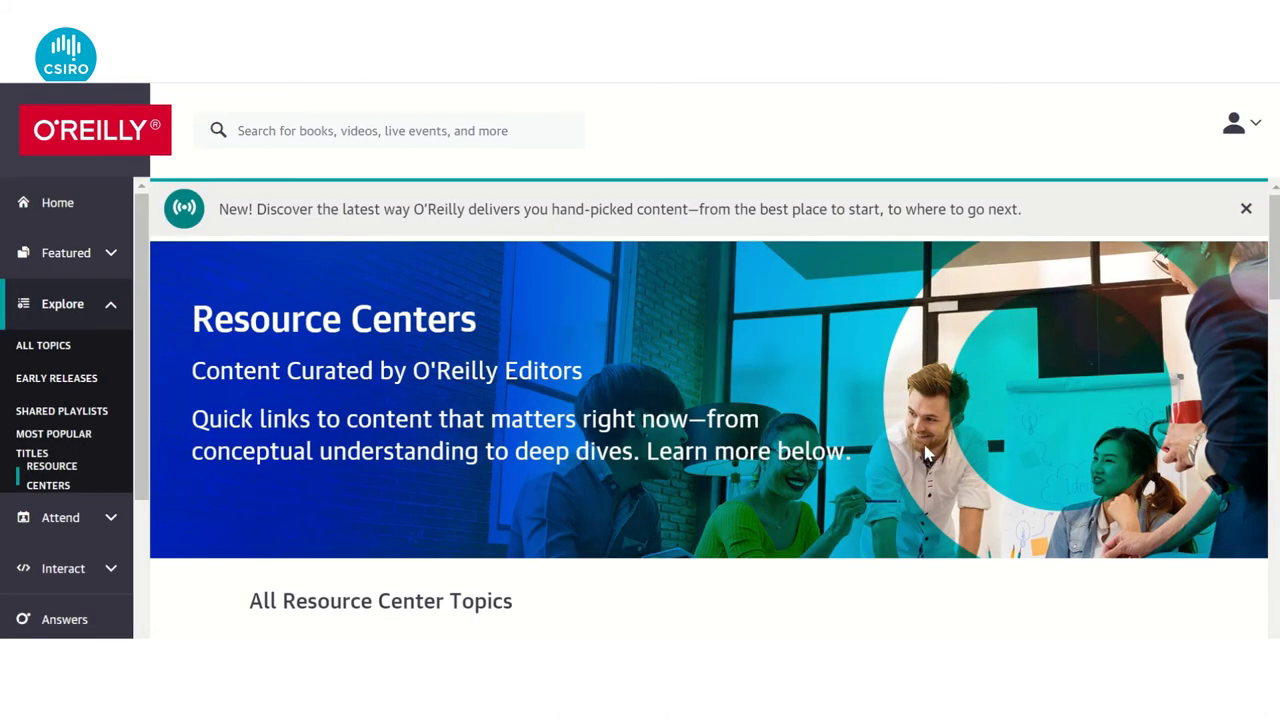
scroll(916, 444, "down", 4)
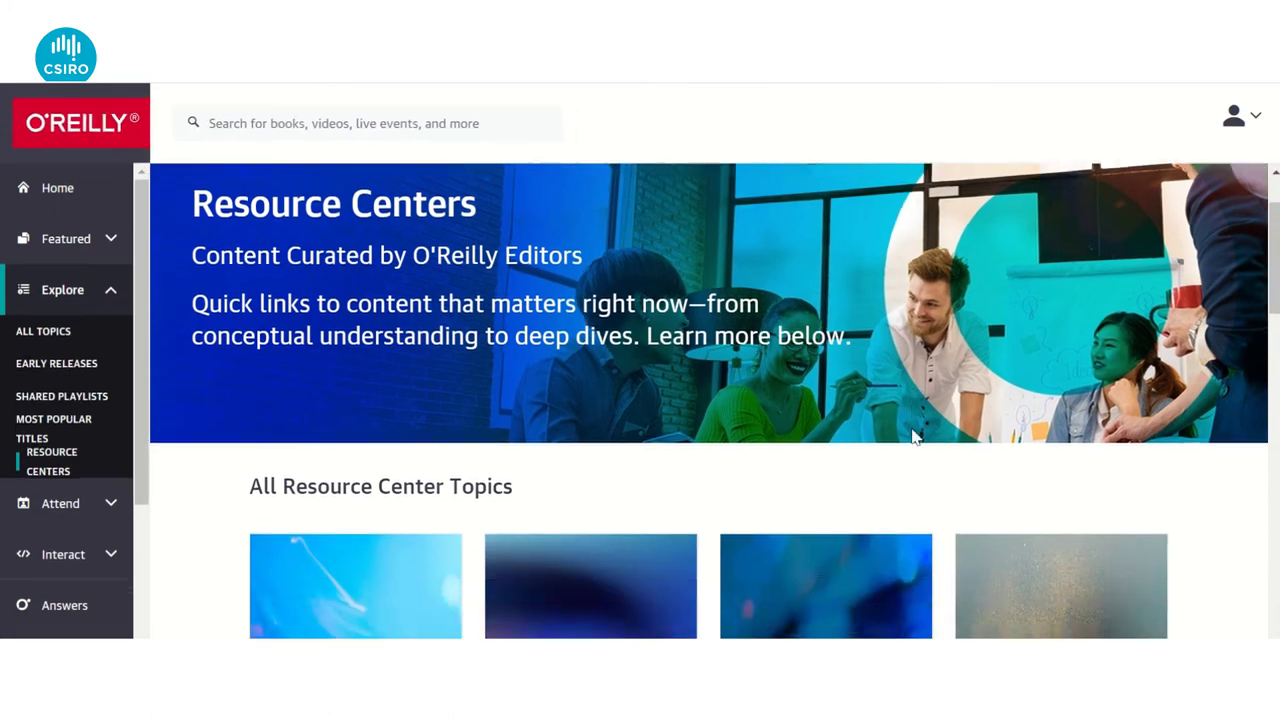
scroll(966, 329, "down", 2)
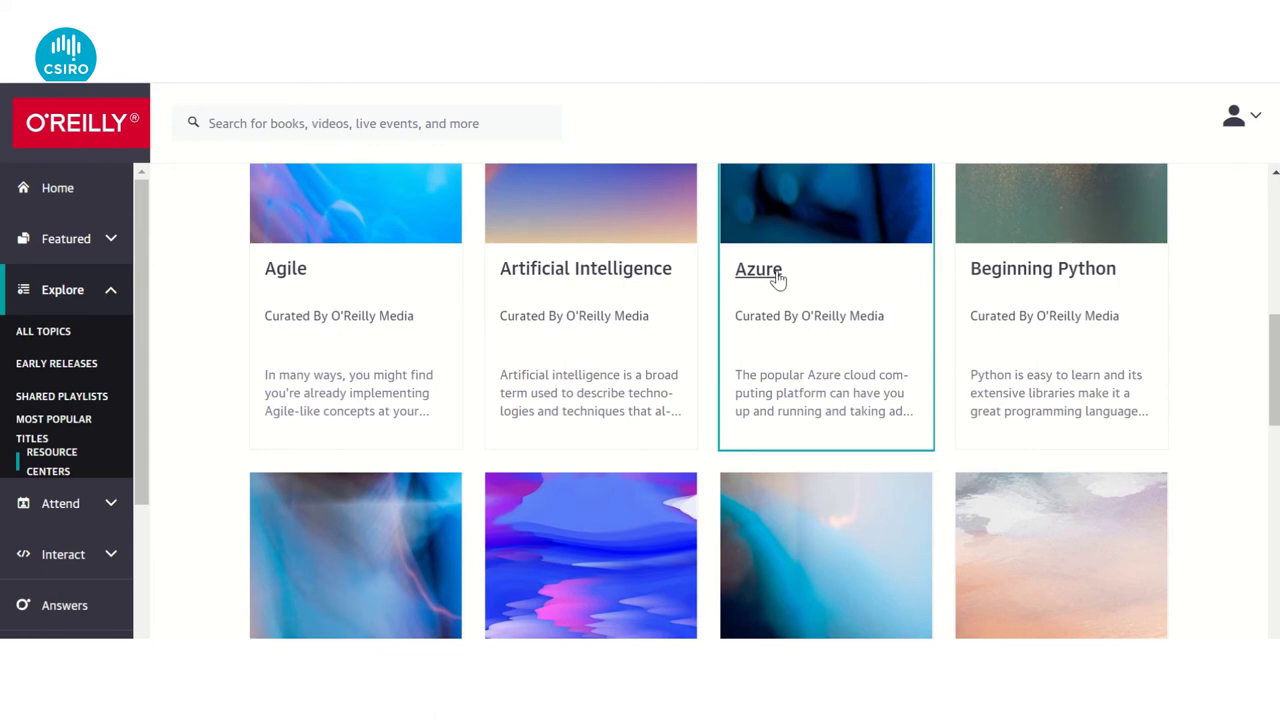
Open the Azure resource center and look through the videos and chapters in its Start your learning section
left_click(887, 302)
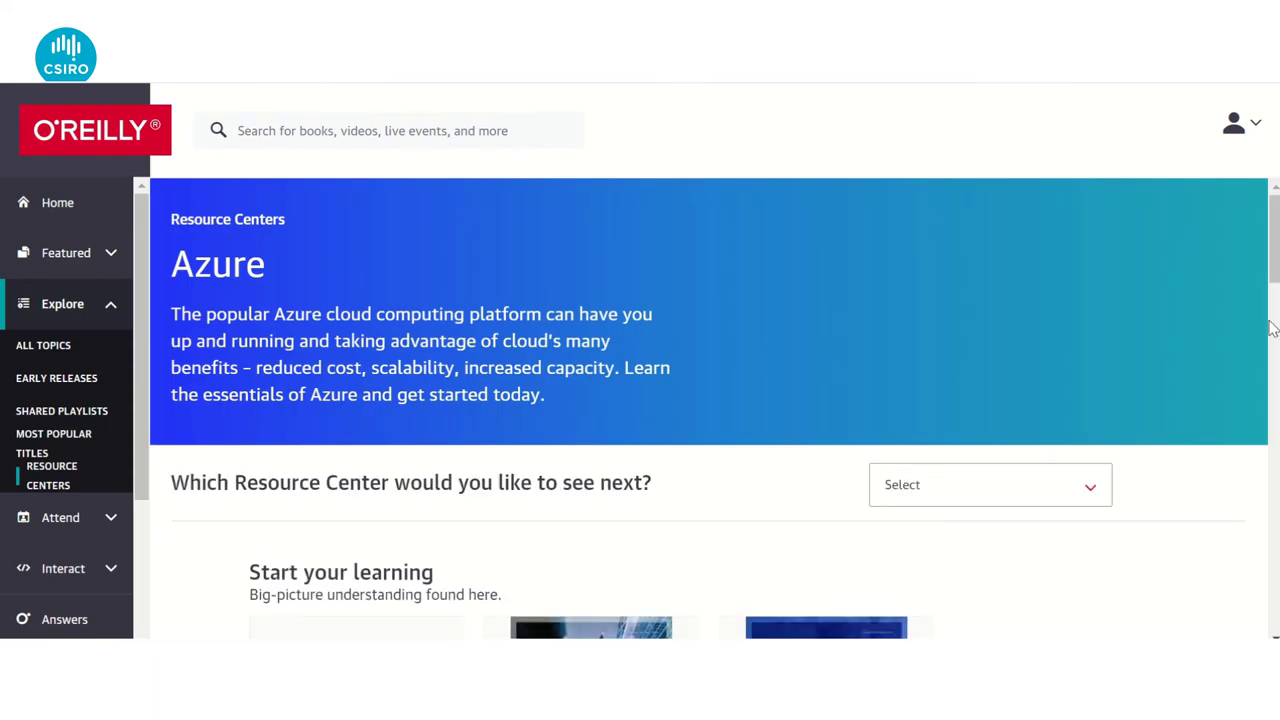
scroll(1275, 325, "down", 3)
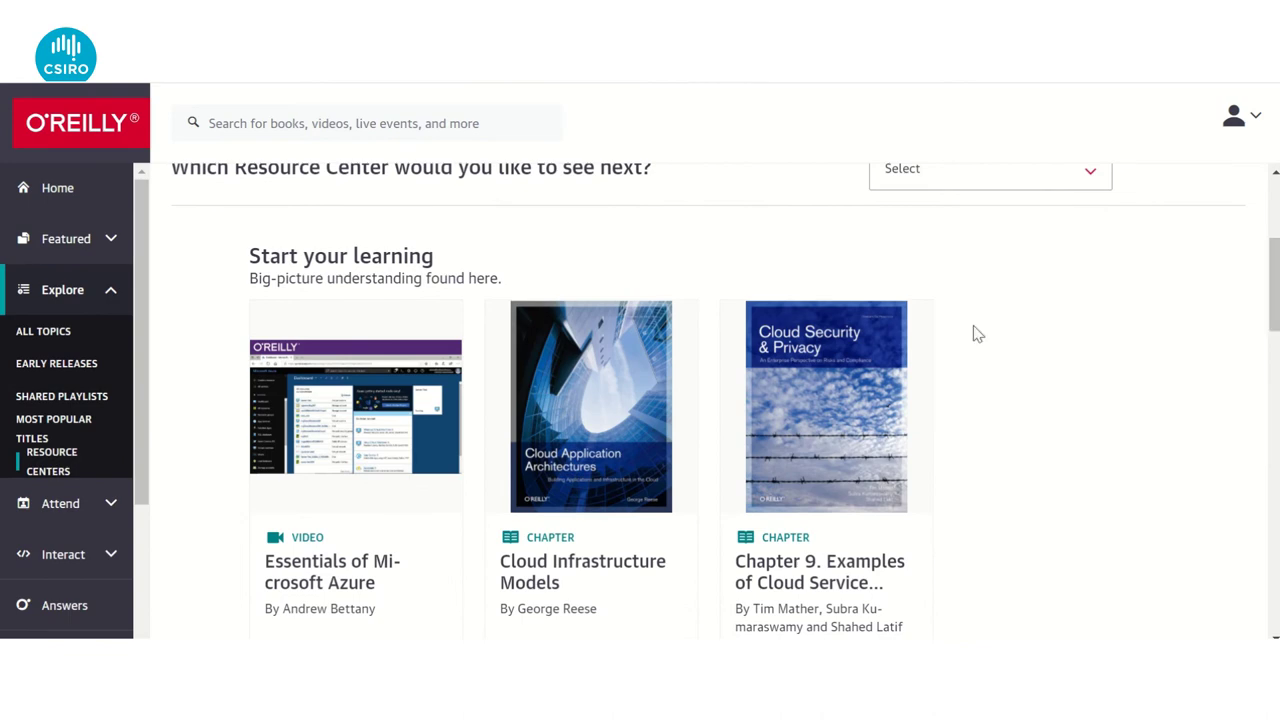
scroll(1193, 316, "down", 3)
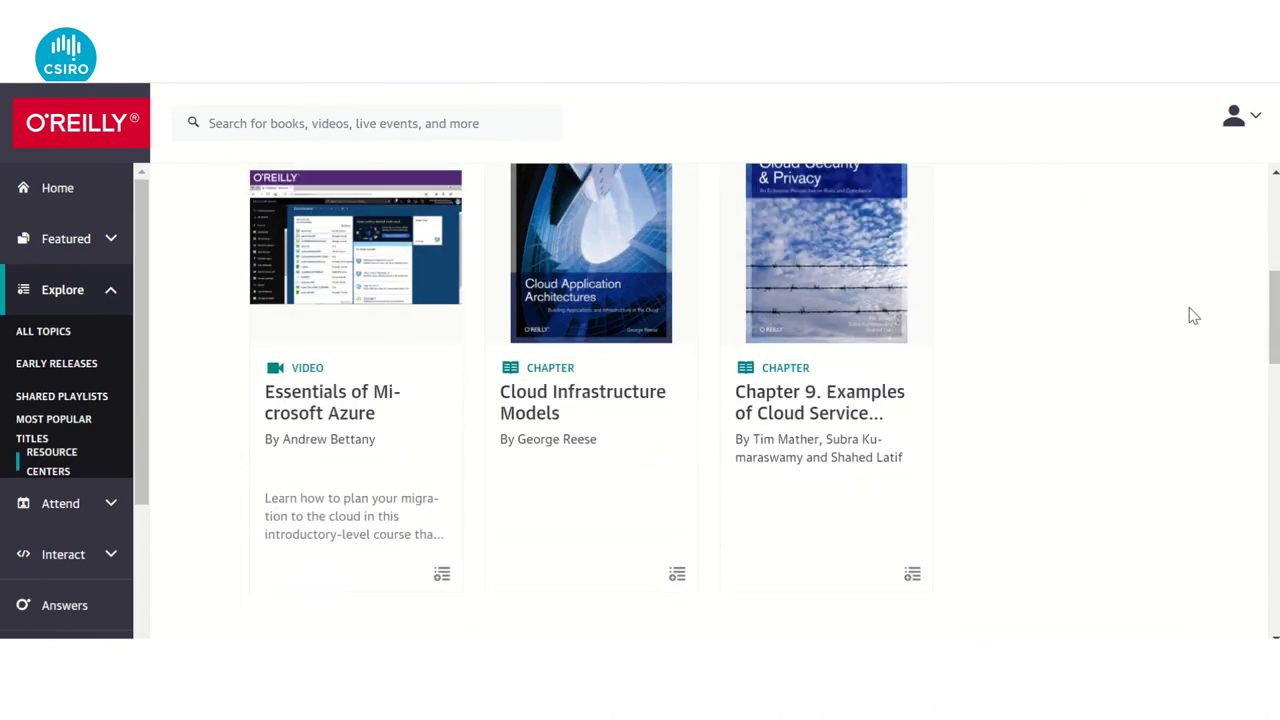
scroll(1193, 316, "up", 3)
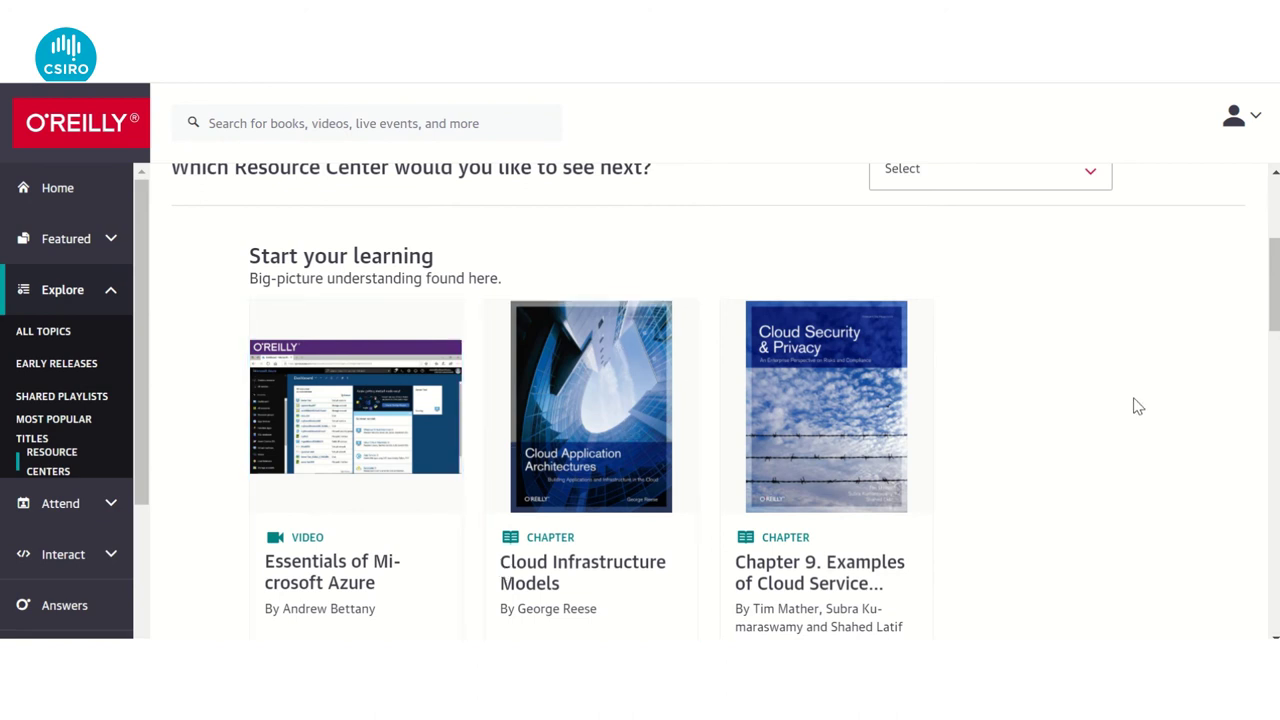
scroll(1138, 405, "down", 1)
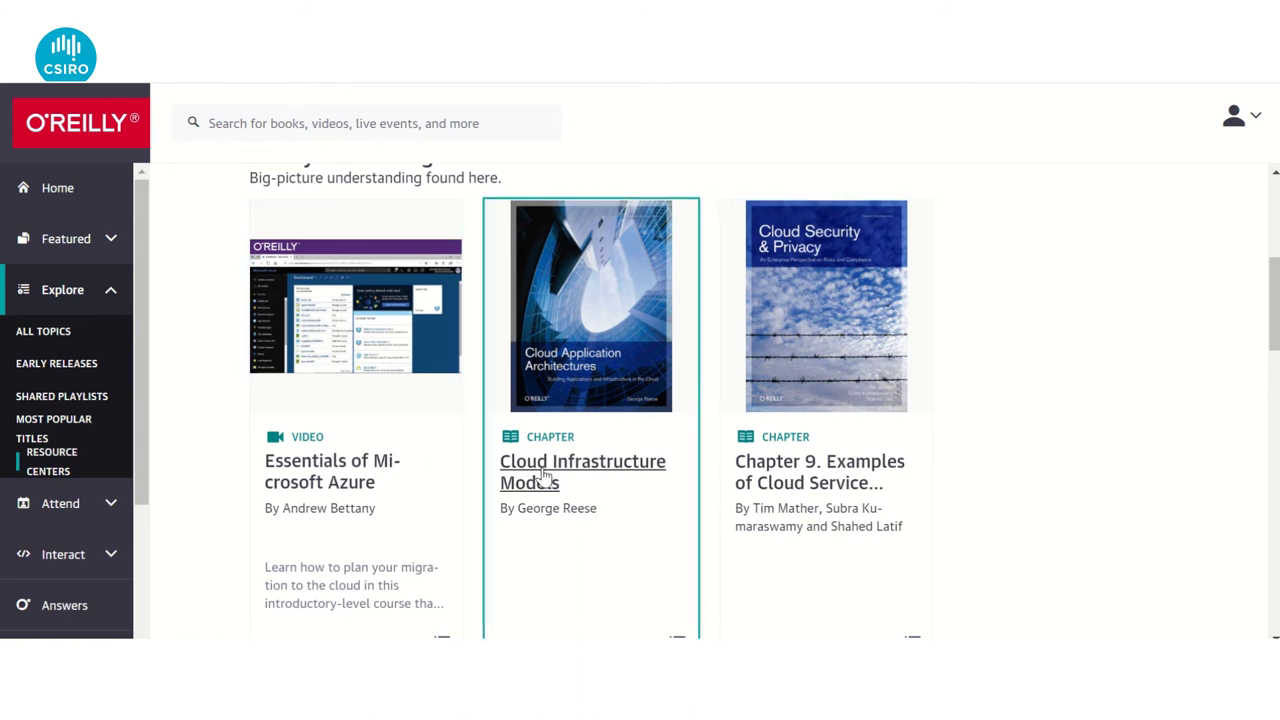
scroll(766, 491, "down", 1)
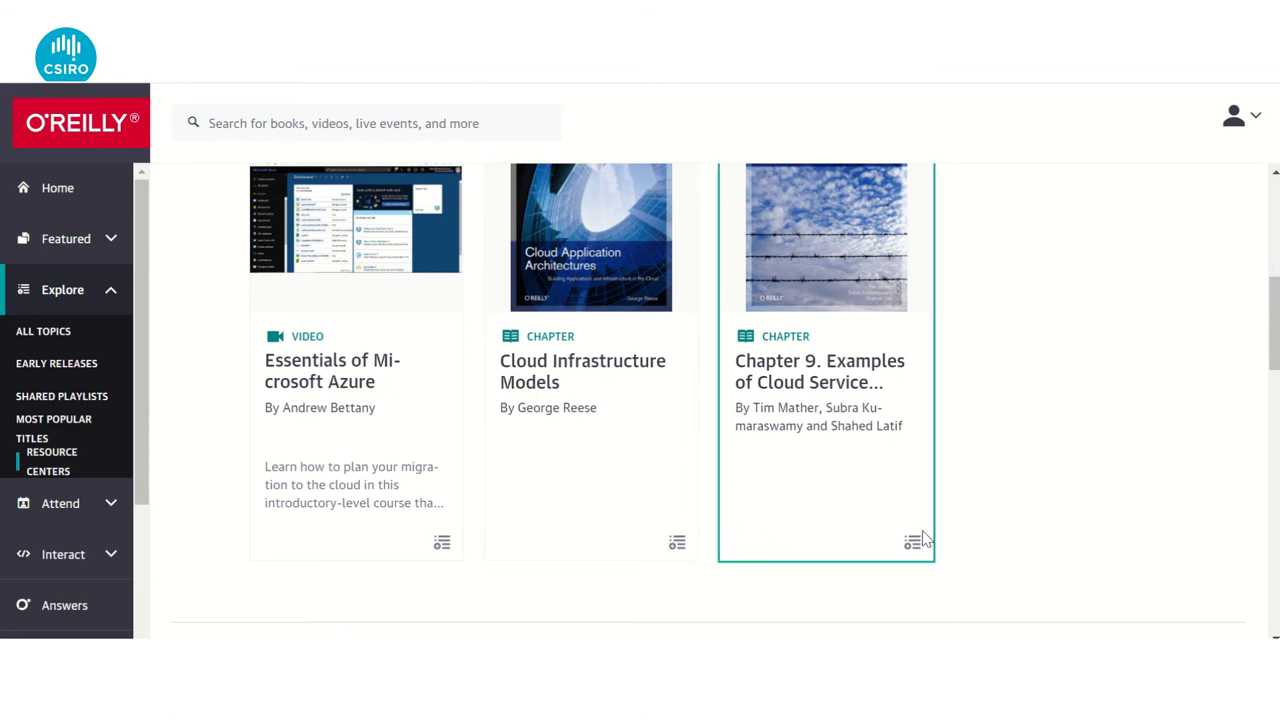
scroll(1128, 447, "down", 3)
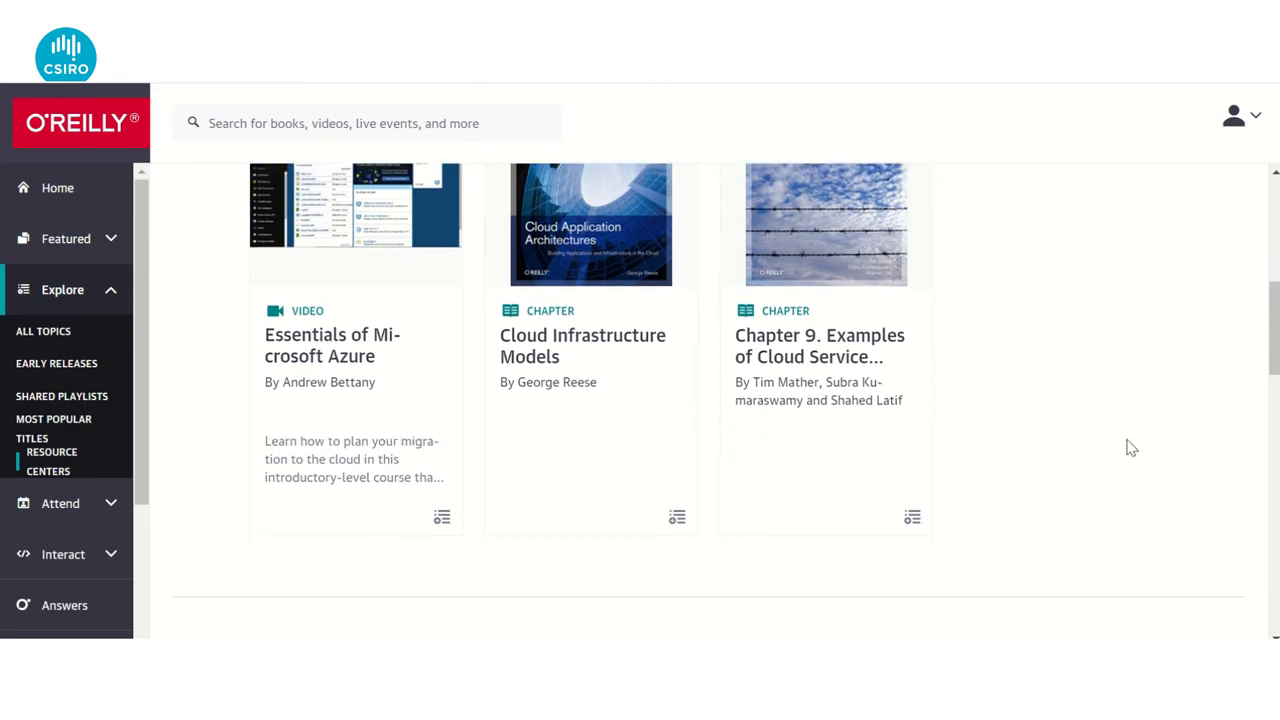
Look through the Dig a little deeper and Become an expert sections of the Azure resource center
scroll(1130, 447, "down", 1)
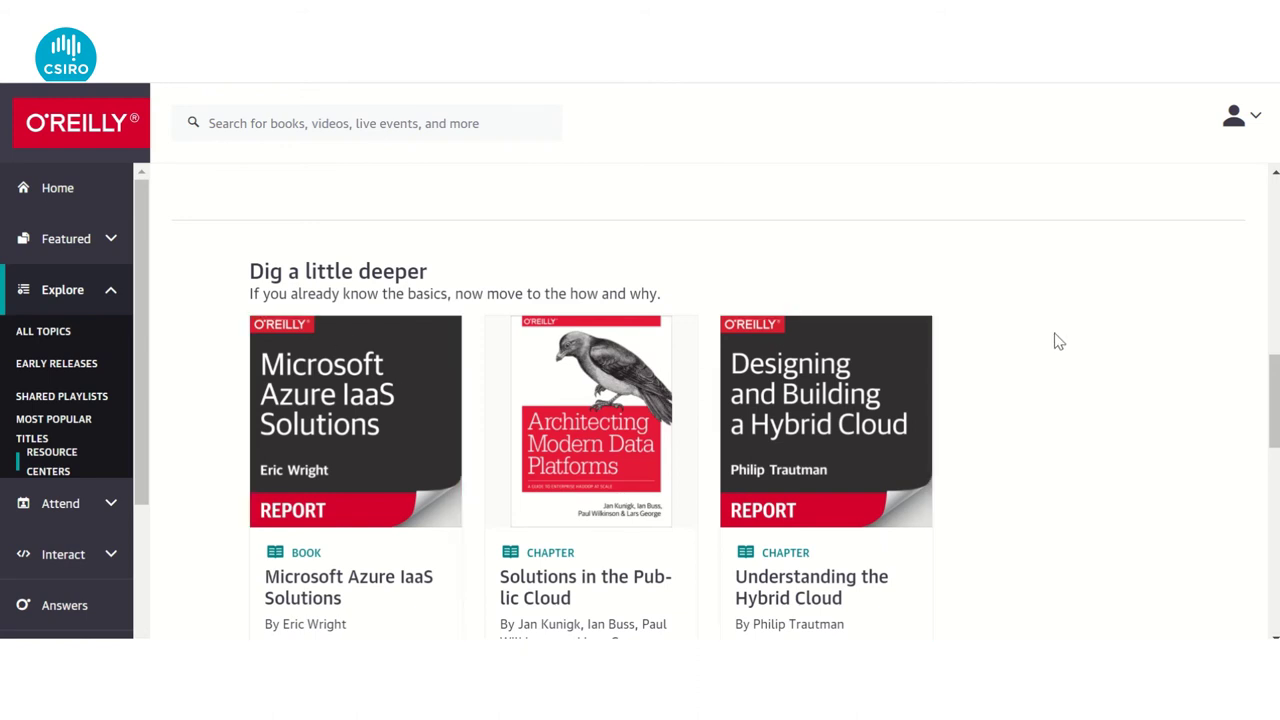
scroll(1075, 346, "down", 1)
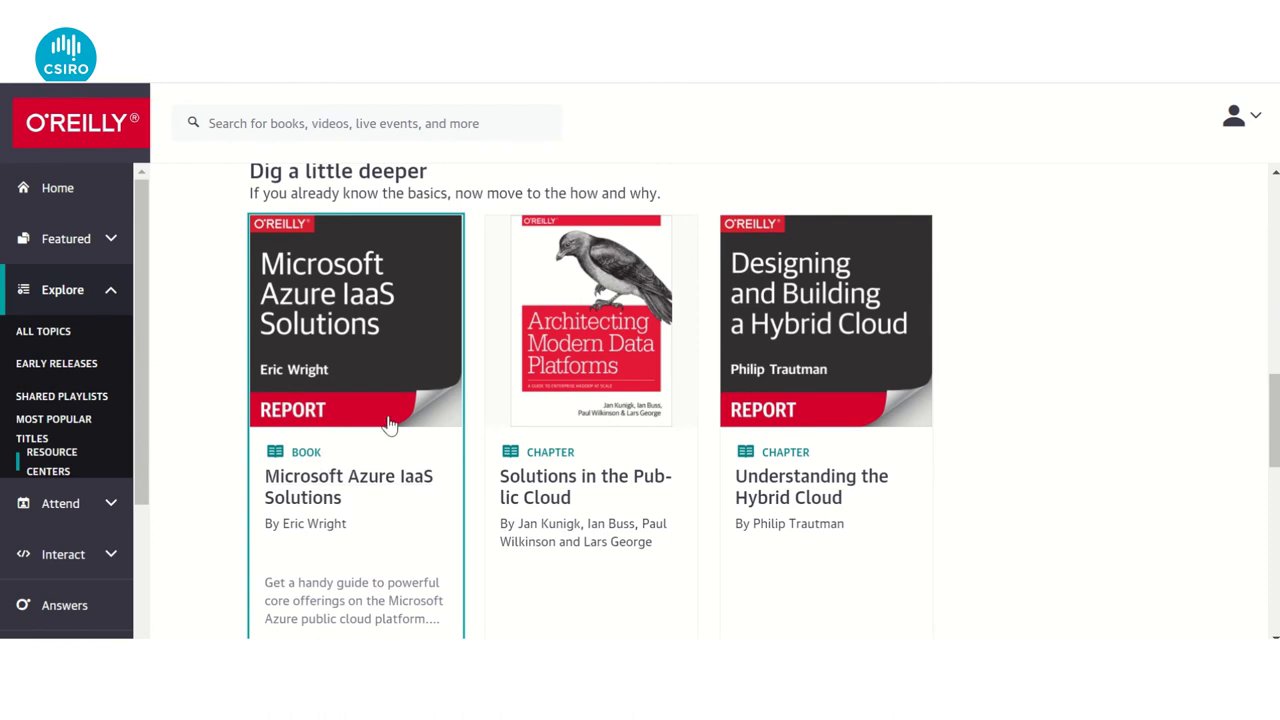
scroll(1016, 432, "down", 2)
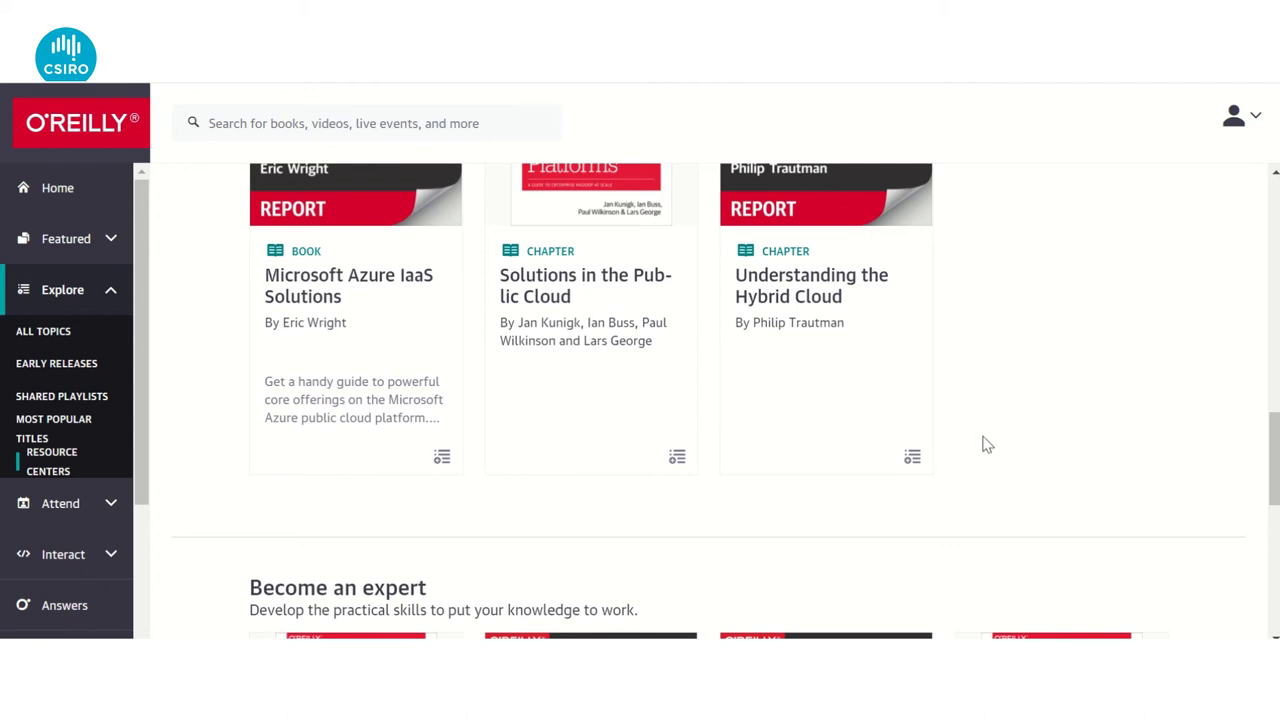
scroll(983, 443, "down", 3)
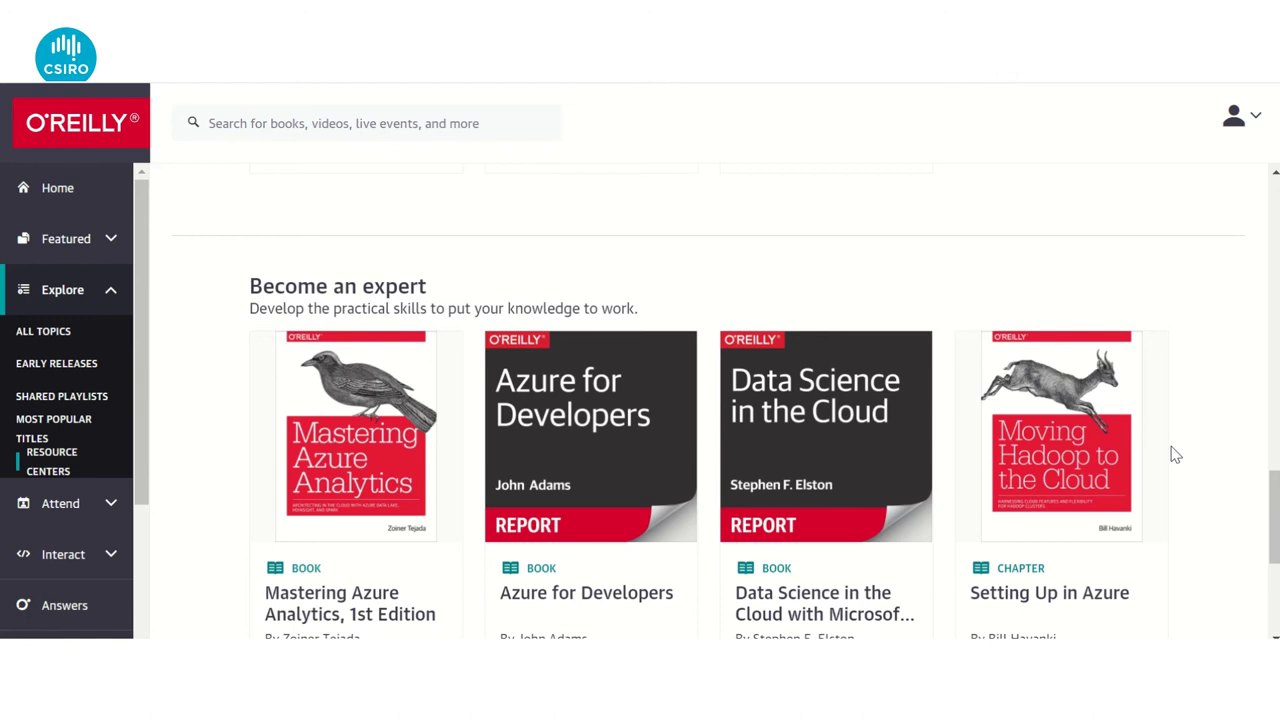
scroll(1243, 374, "down", 1)
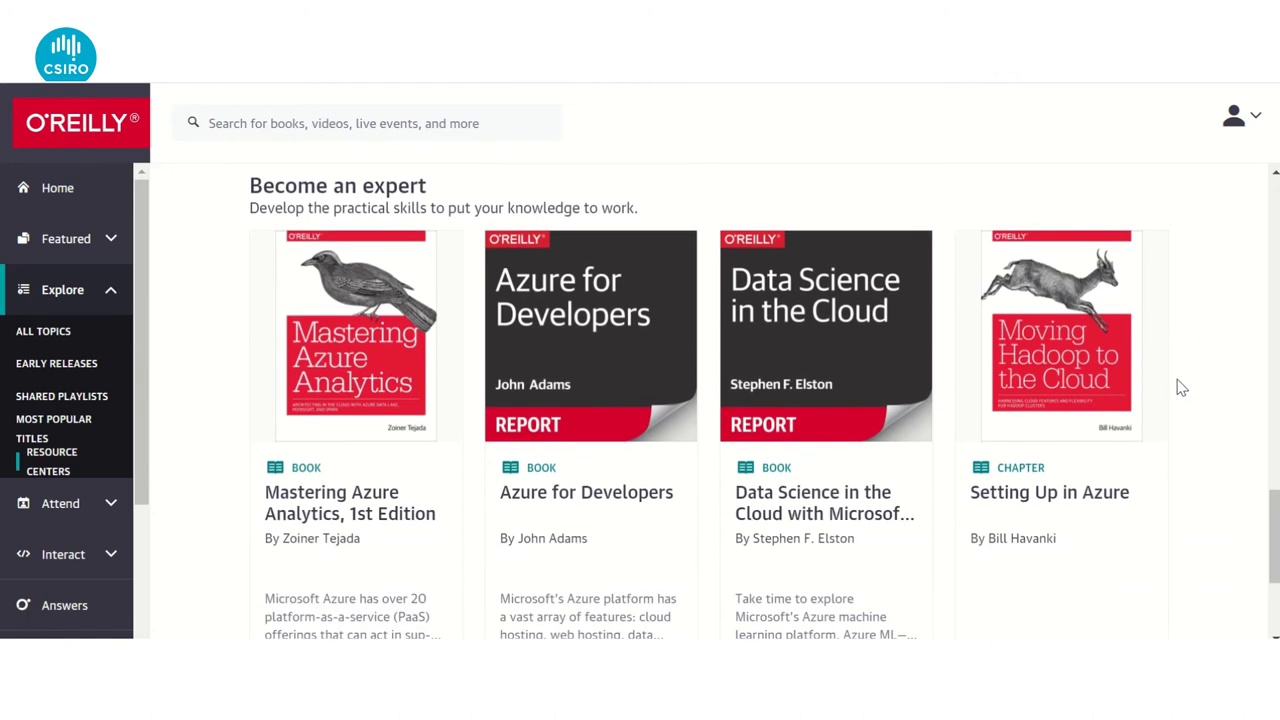
scroll(1224, 362, "down", 1)
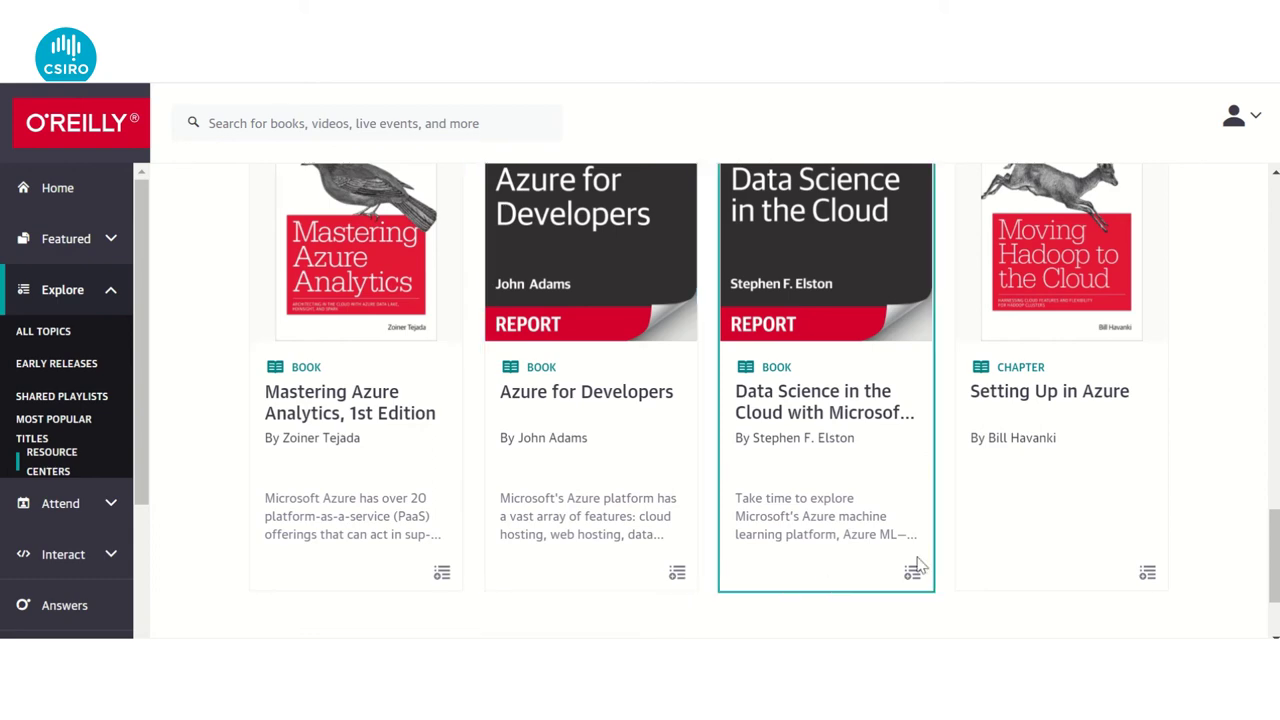
scroll(1232, 476, "up", 8)
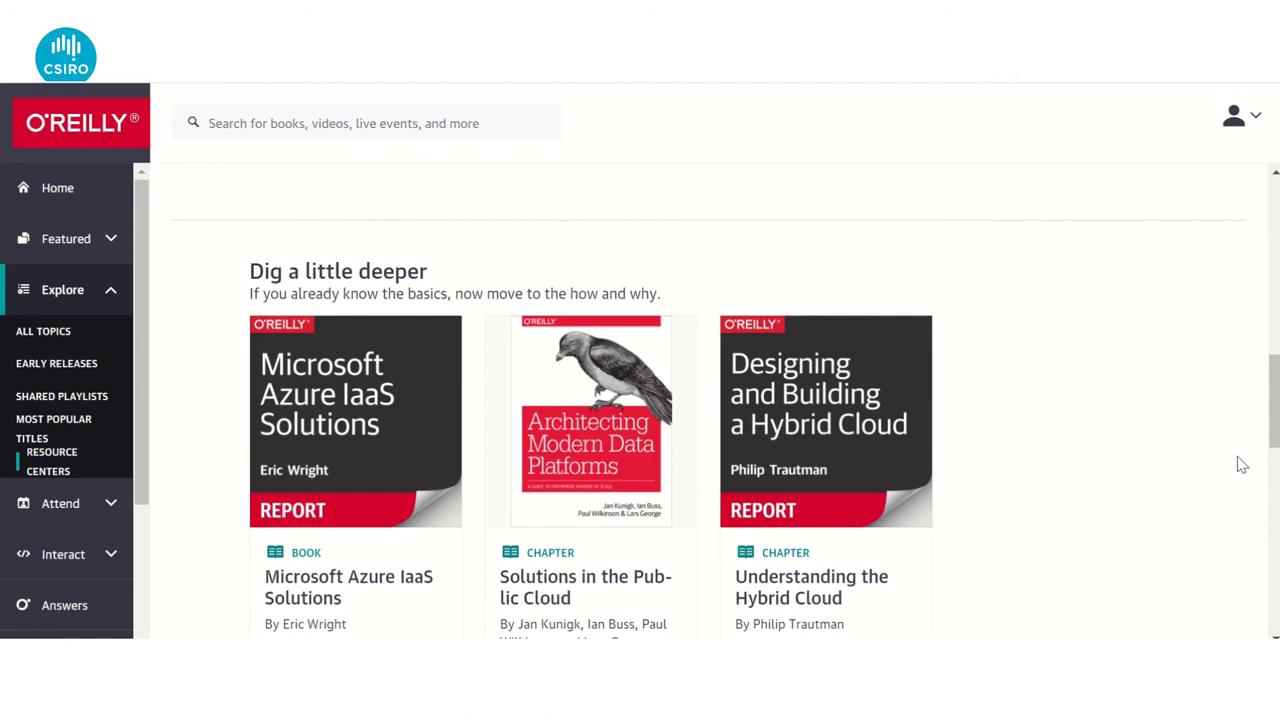
Go to the account's own playlists and look over the saved collections
left_click(1230, 140)
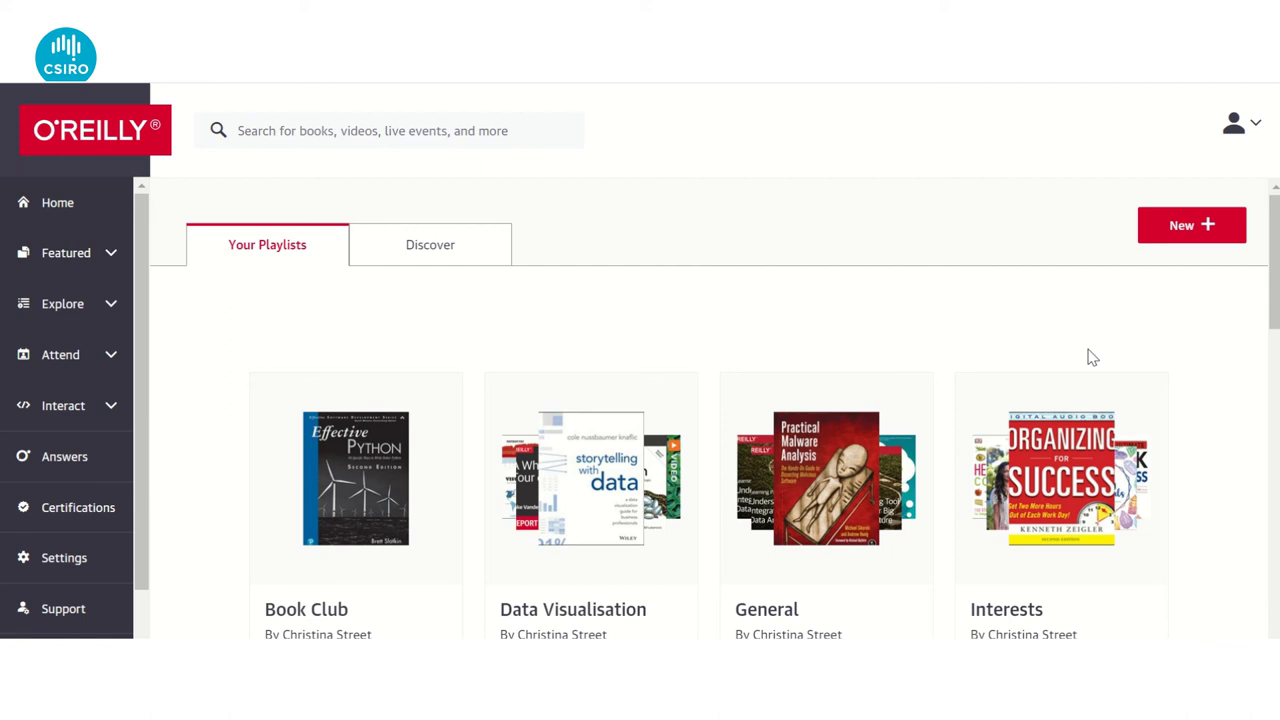
scroll(1272, 360, "down", 3)
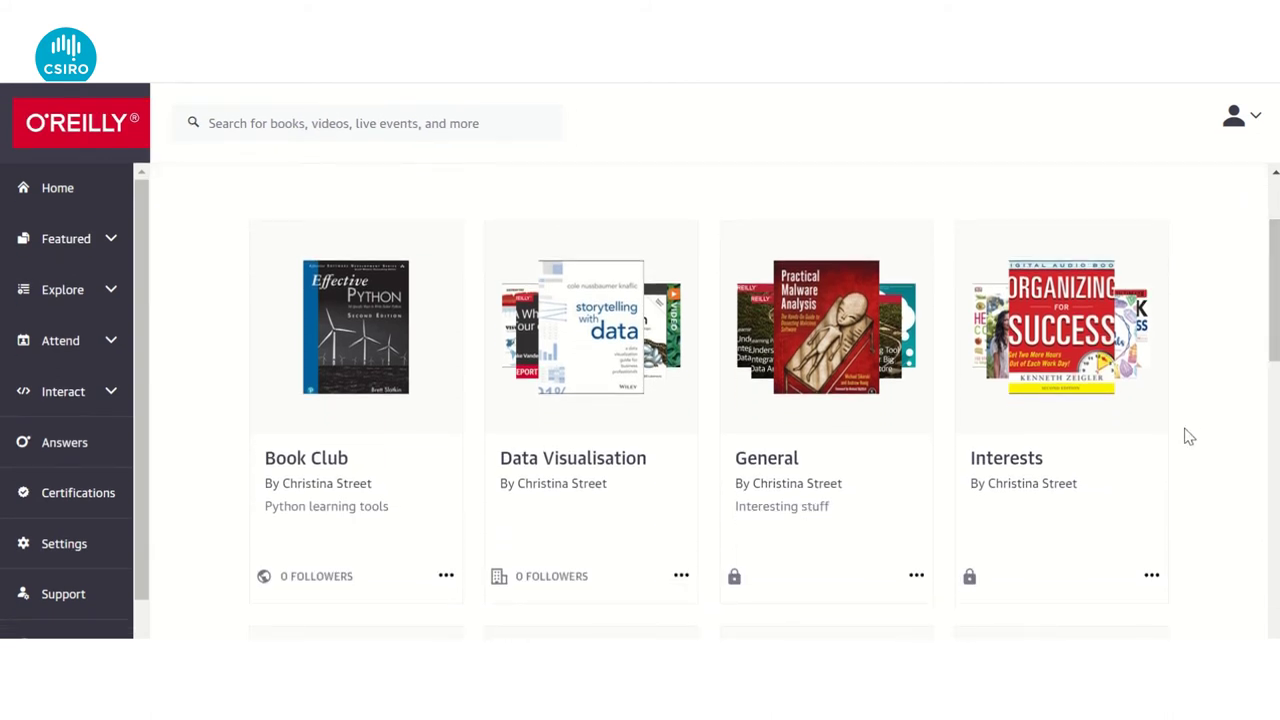
scroll(1225, 400, "up", 2)
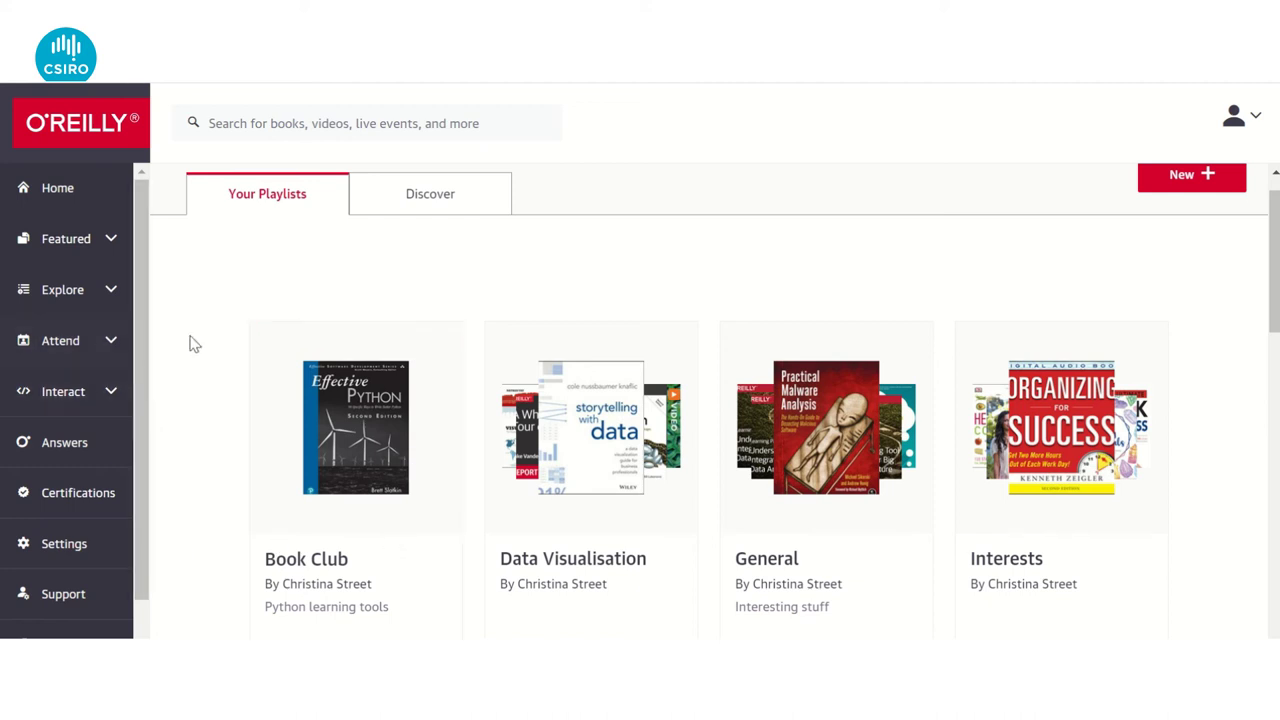
Browse the interactive learning sandboxes and add the Node.js Sandbox to the Python learning playlist
left_click(111, 396)
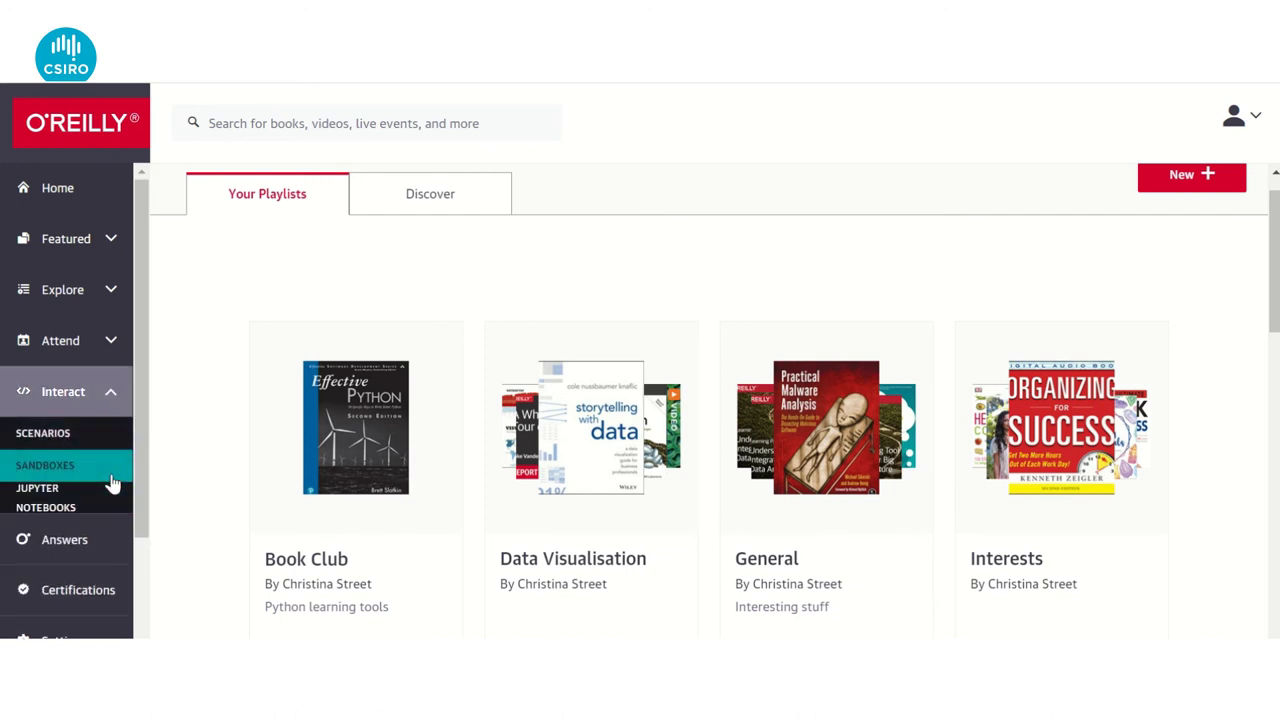
left_click(61, 470)
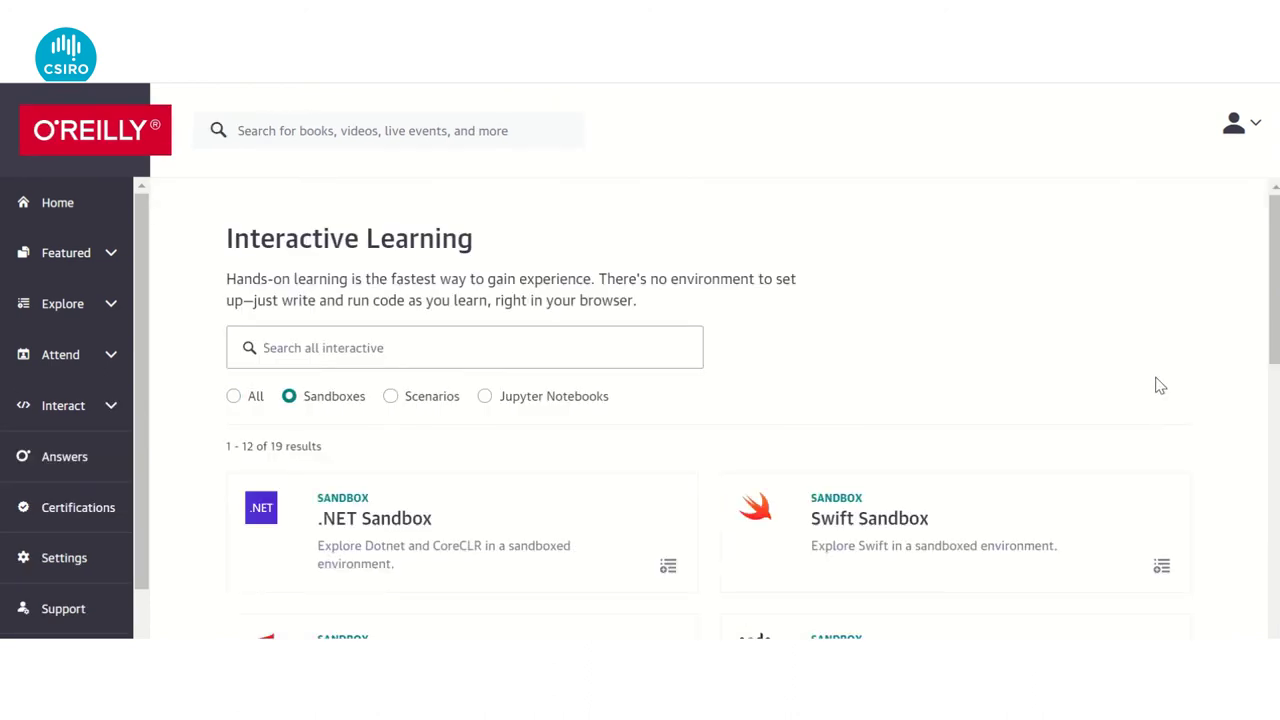
scroll(1160, 400, "down", 2)
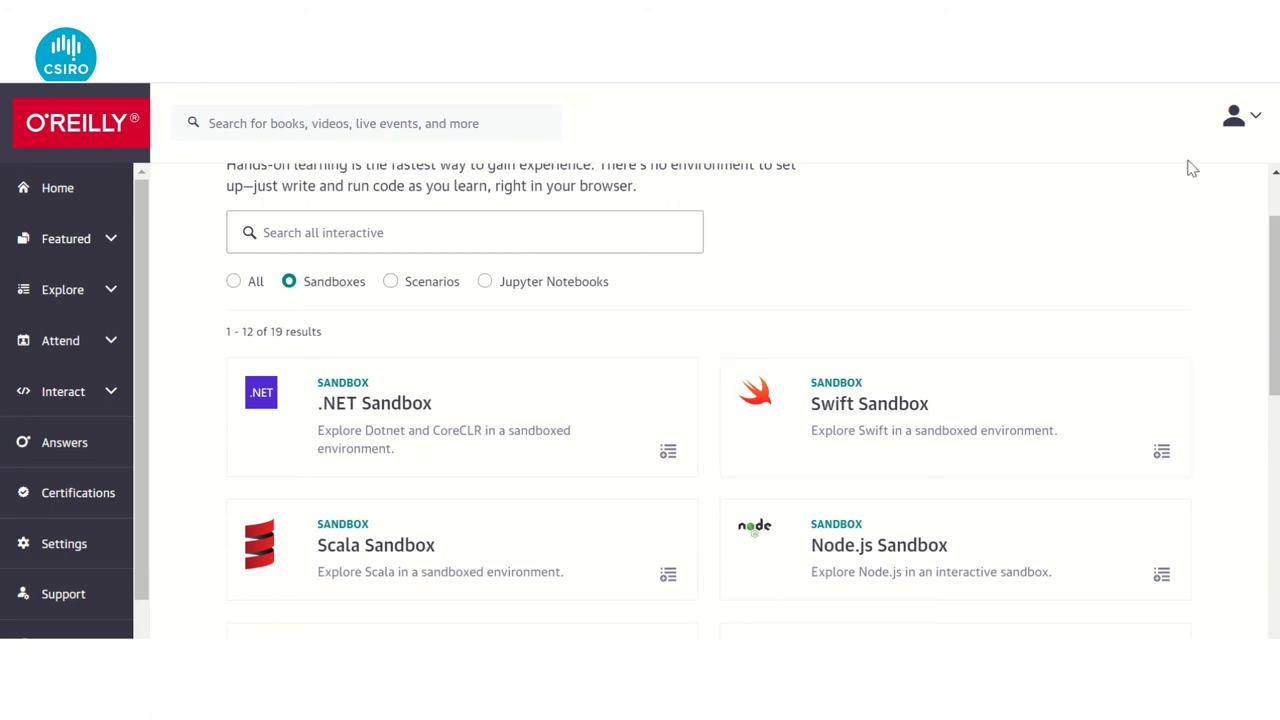
scroll(1071, 266, "down", 3)
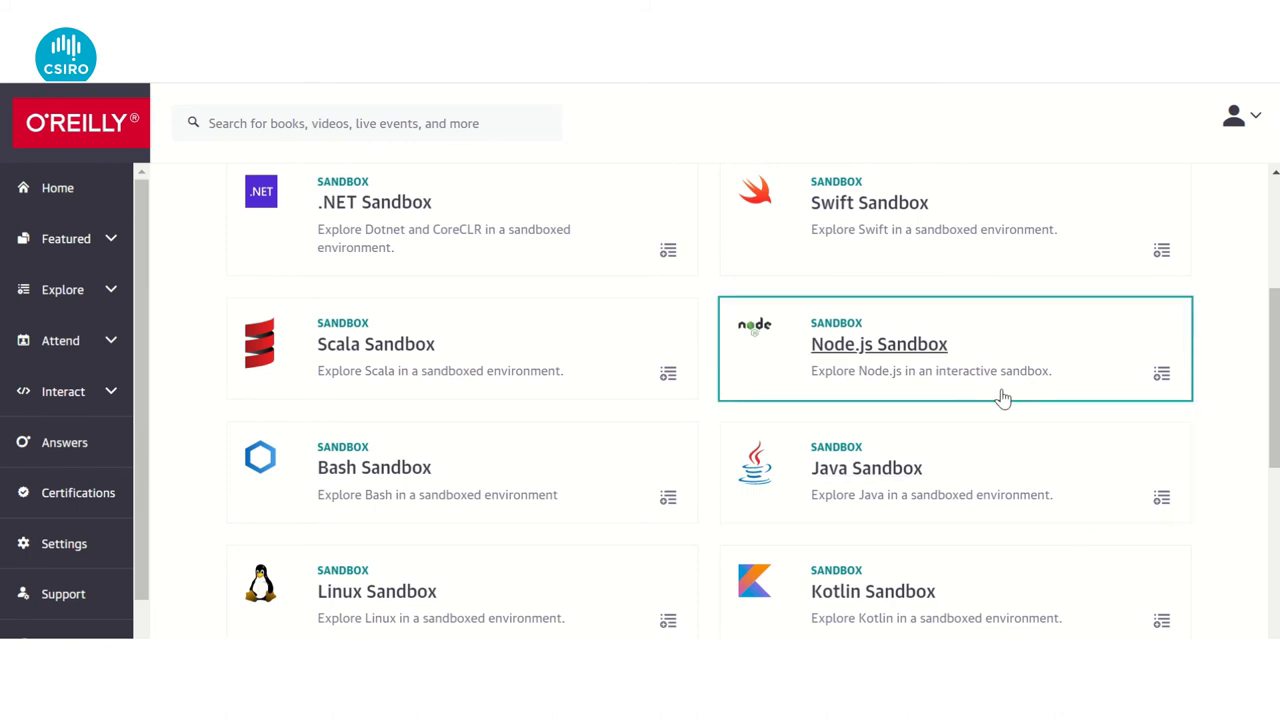
left_click(1162, 373)
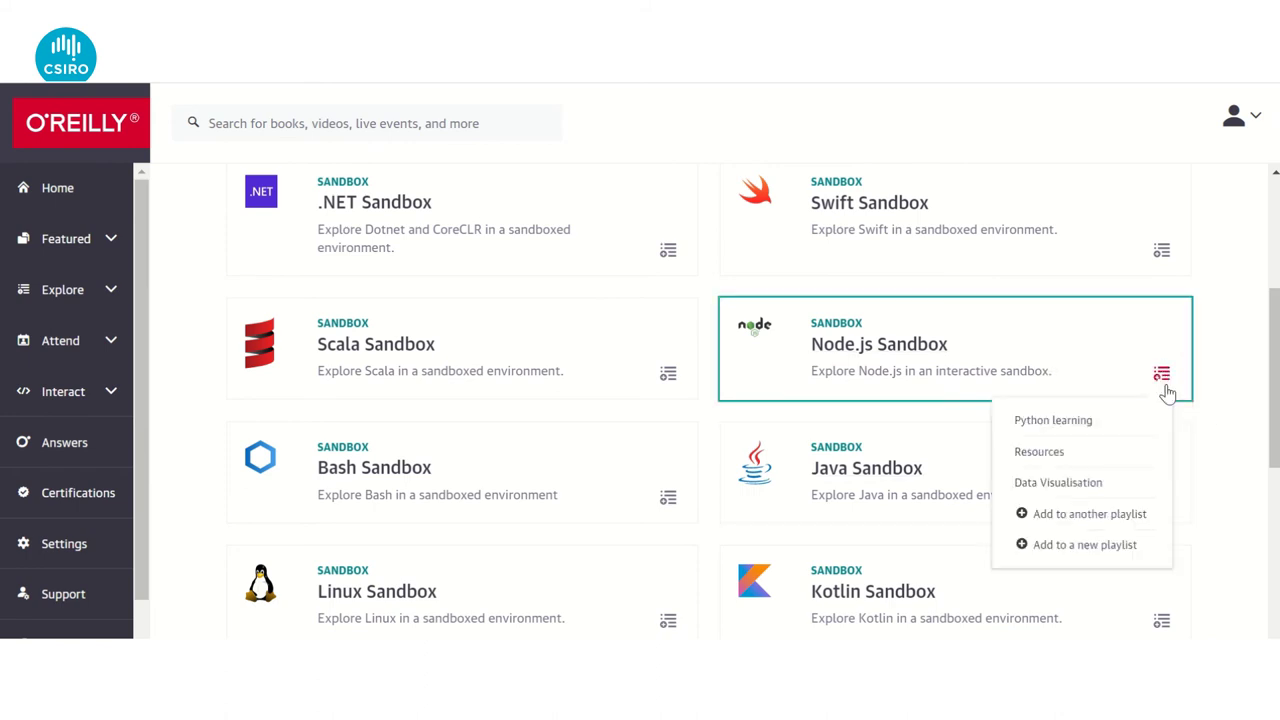
left_click(1072, 421)
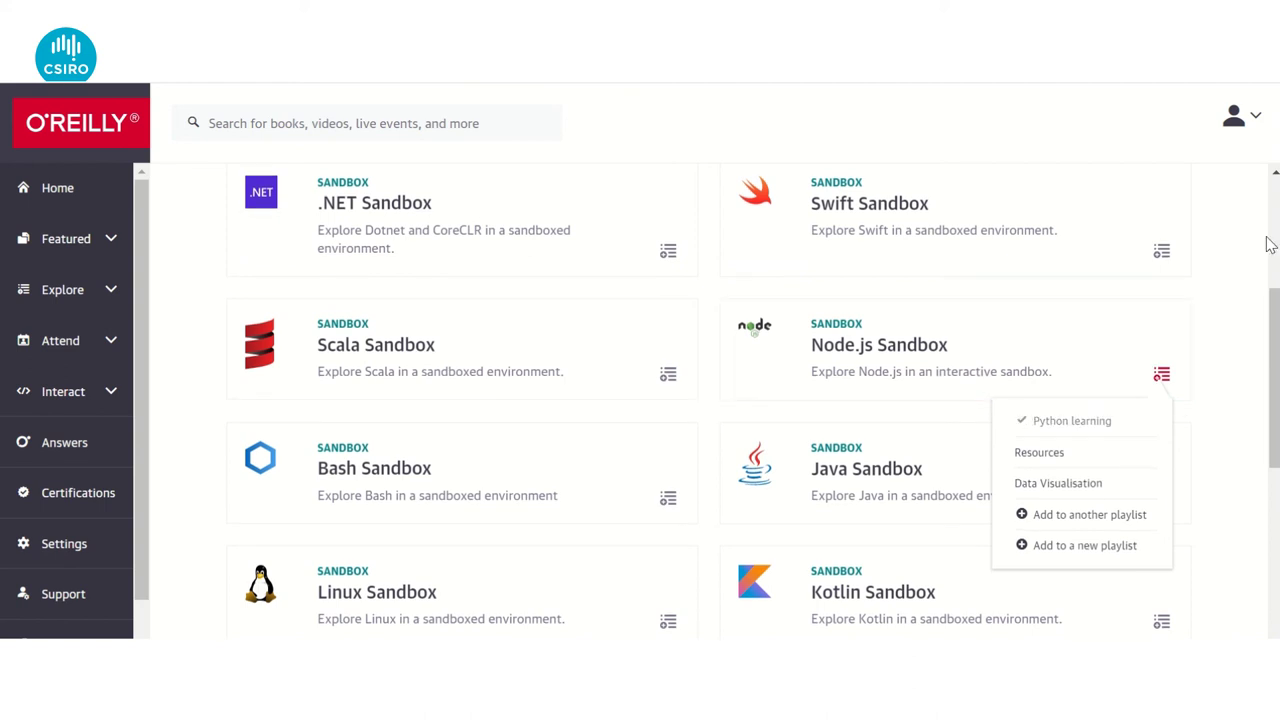
Open the Python learning playlist from the account's own playlists and check its items for the Node.js Sandbox
left_click(1258, 121)
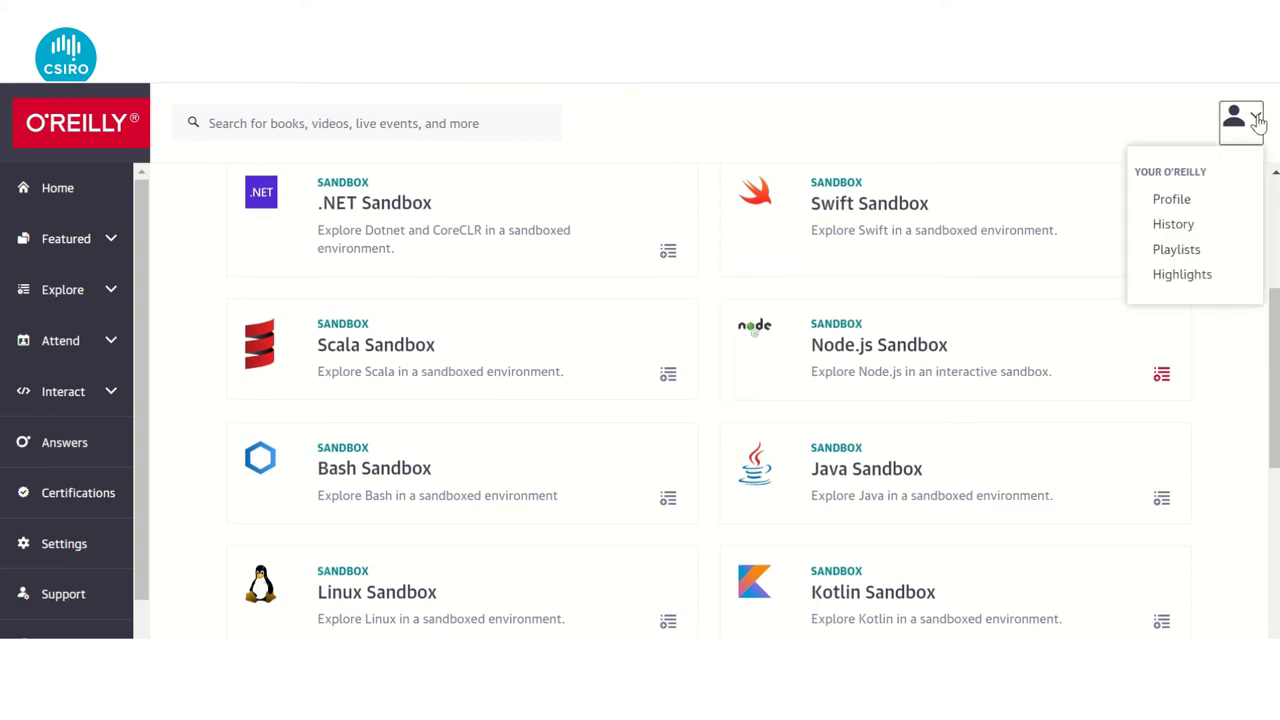
left_click(1195, 258)
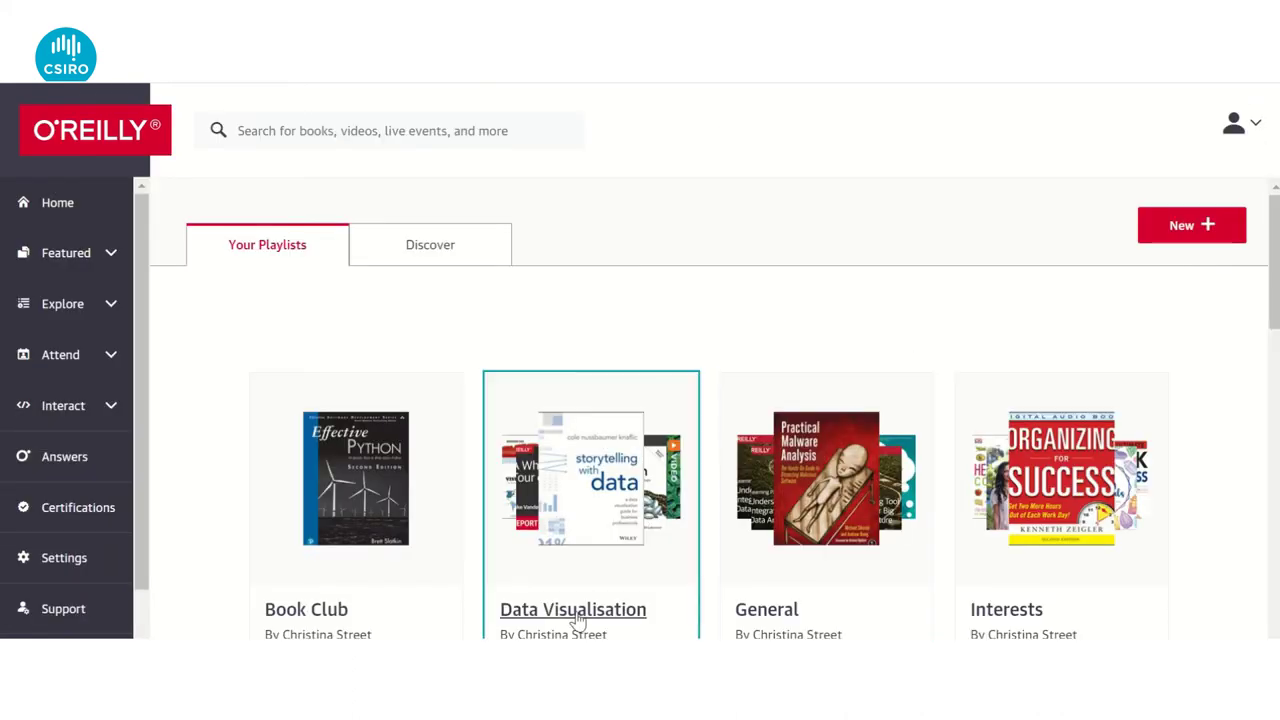
scroll(614, 526, "down", 4)
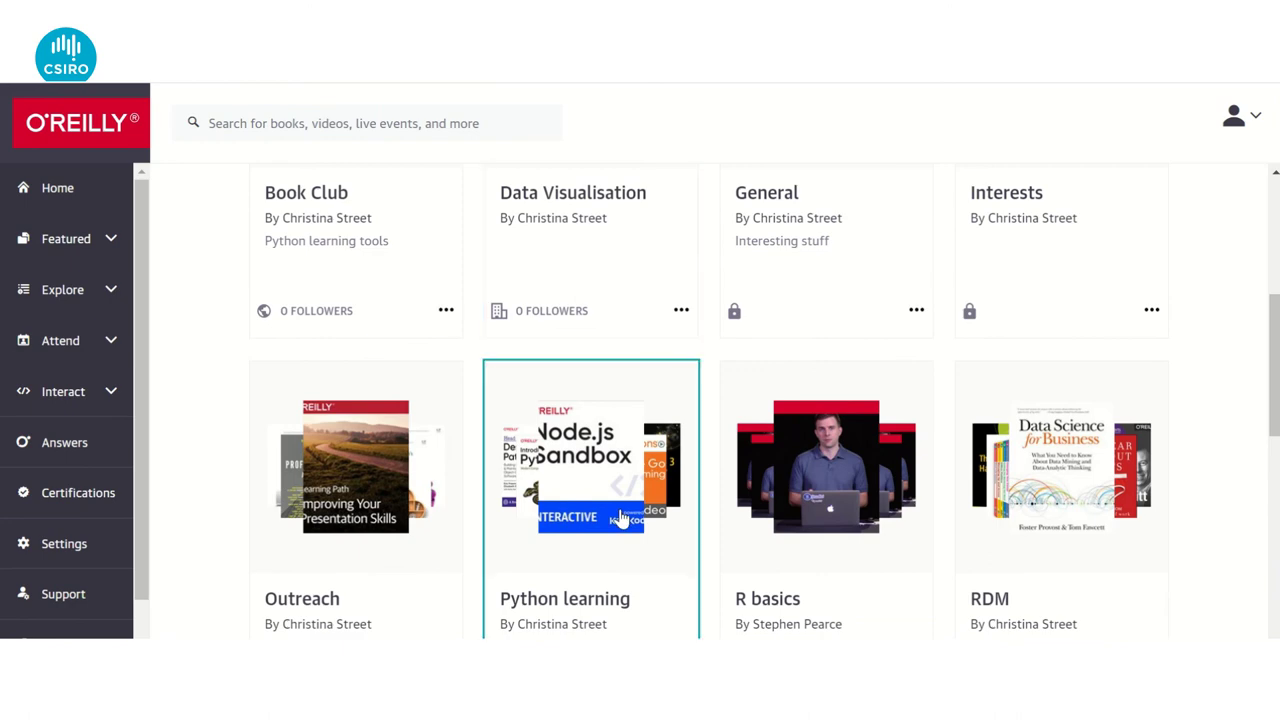
left_click(620, 514)
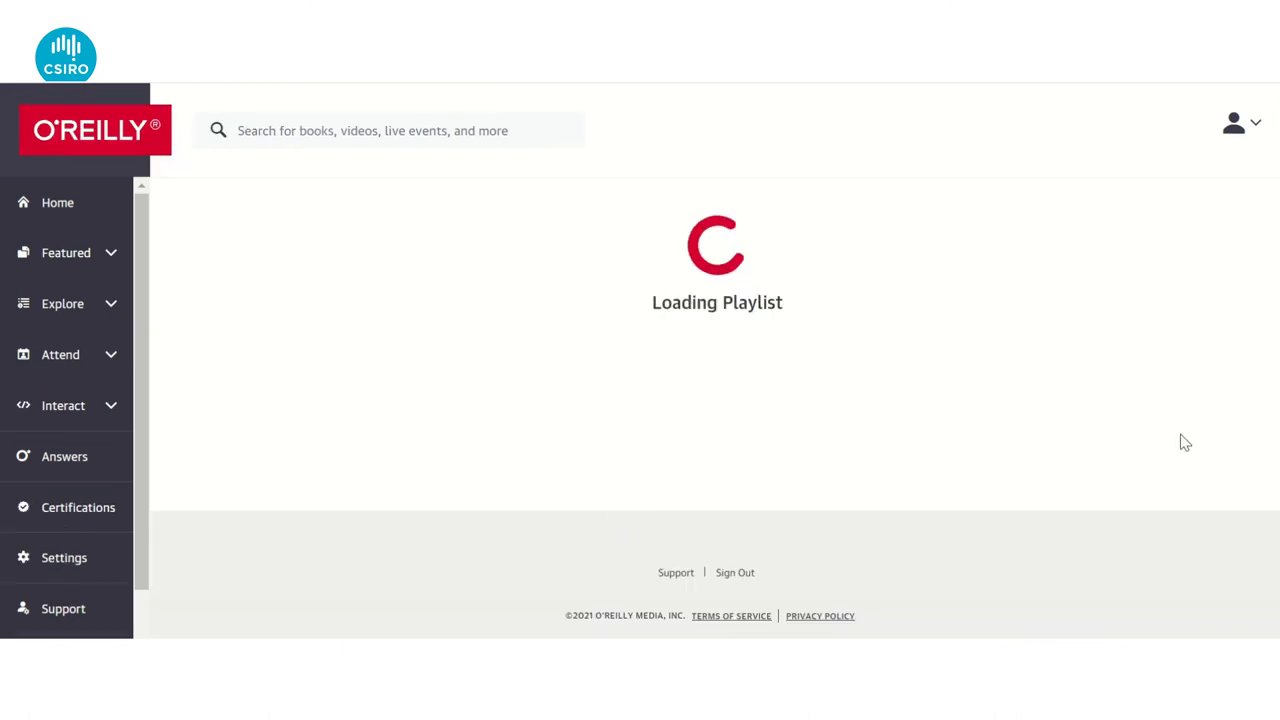
scroll(1008, 445, "down", 2)
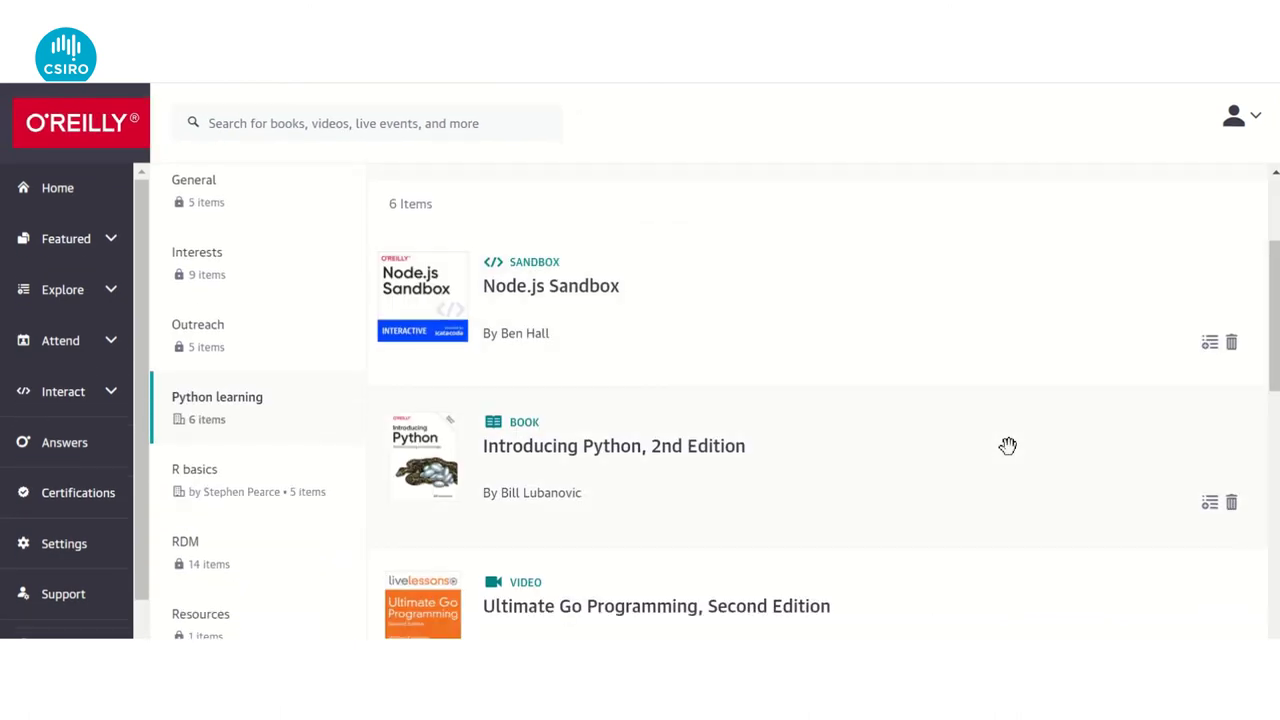
scroll(1008, 445, "down", 2)
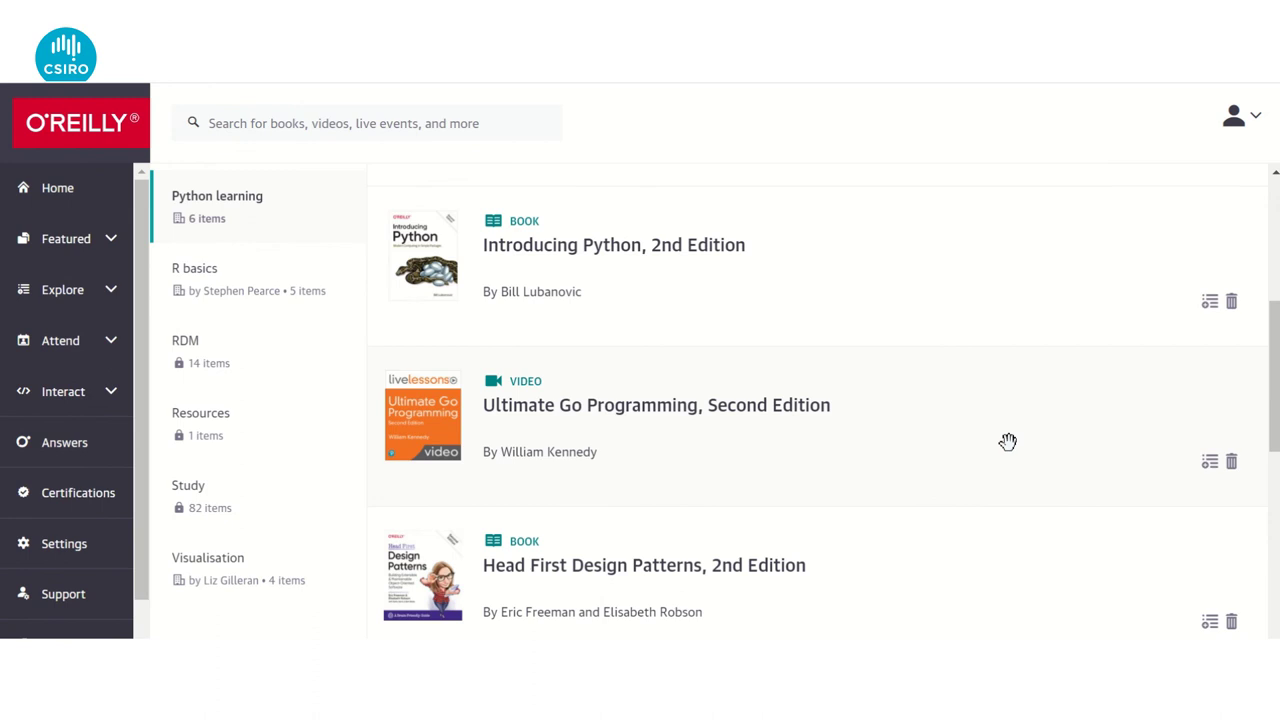
scroll(1008, 444, "up", 5)
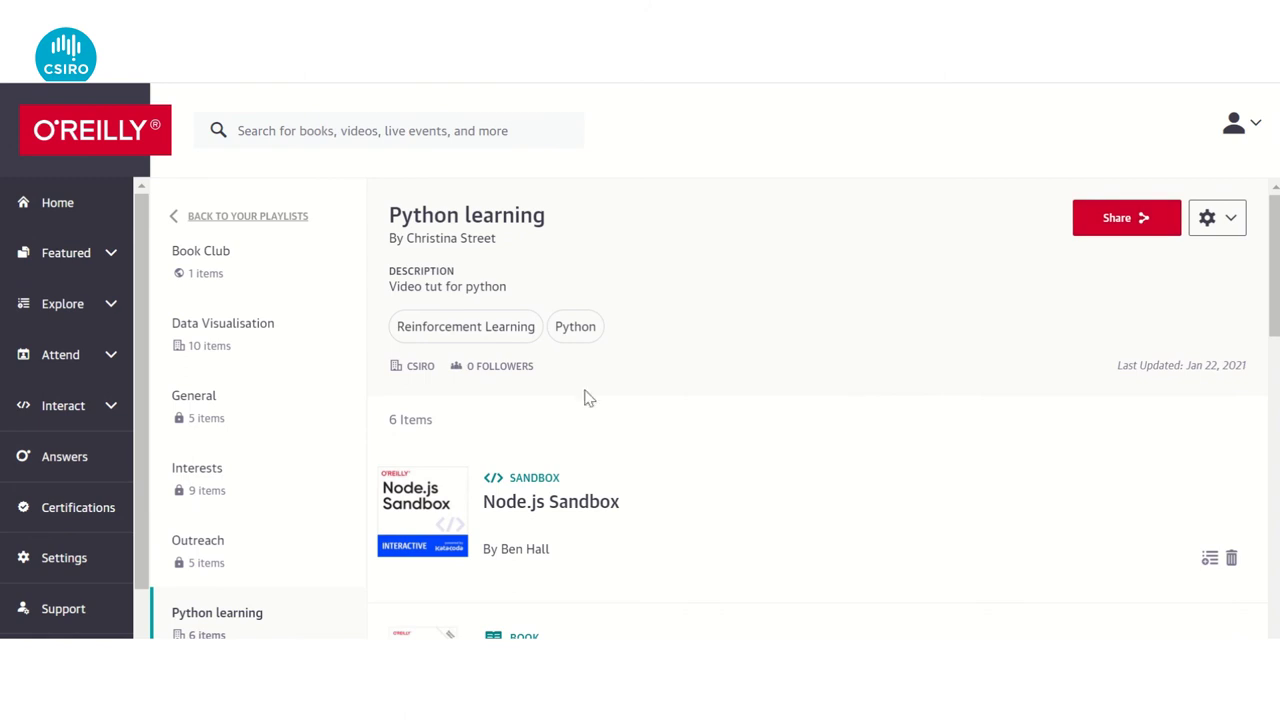
Return to the platform's home page
left_click(62, 210)
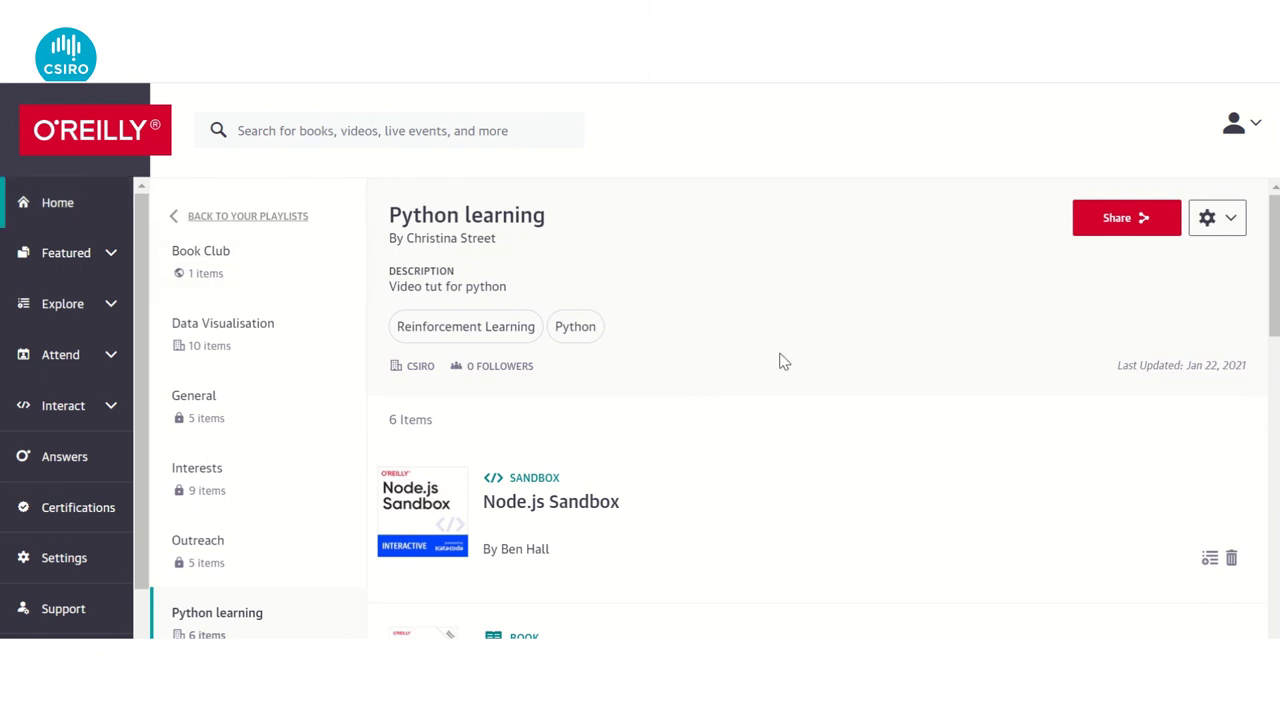